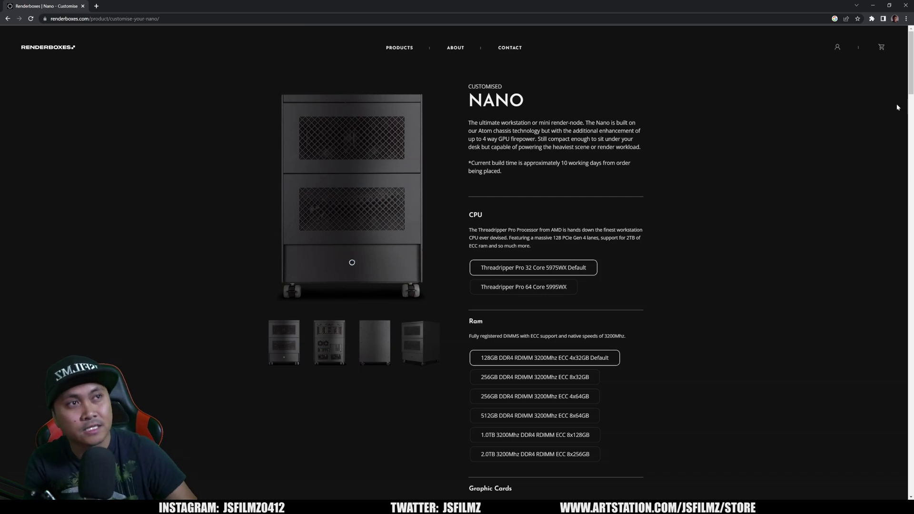
- Open the Nano workstation configurator from Products and scroll to the Graphic Cards options
click(399, 48)
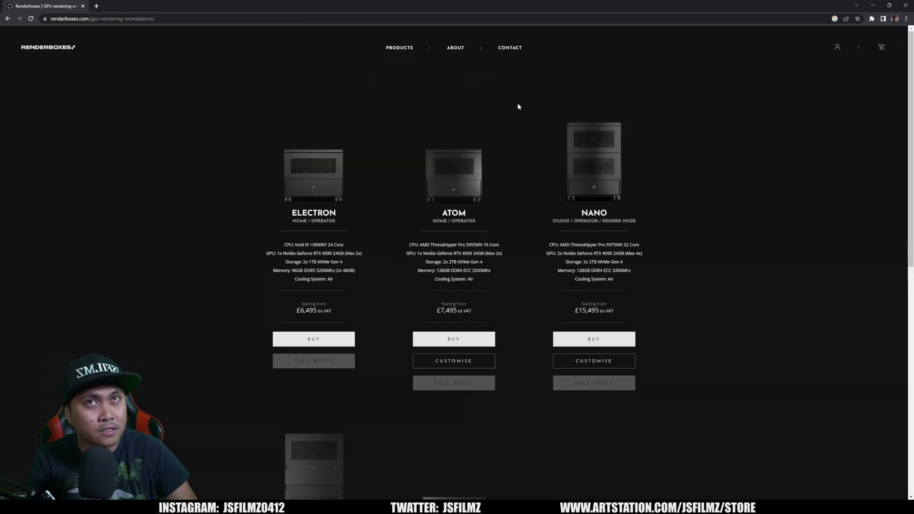
click(609, 364)
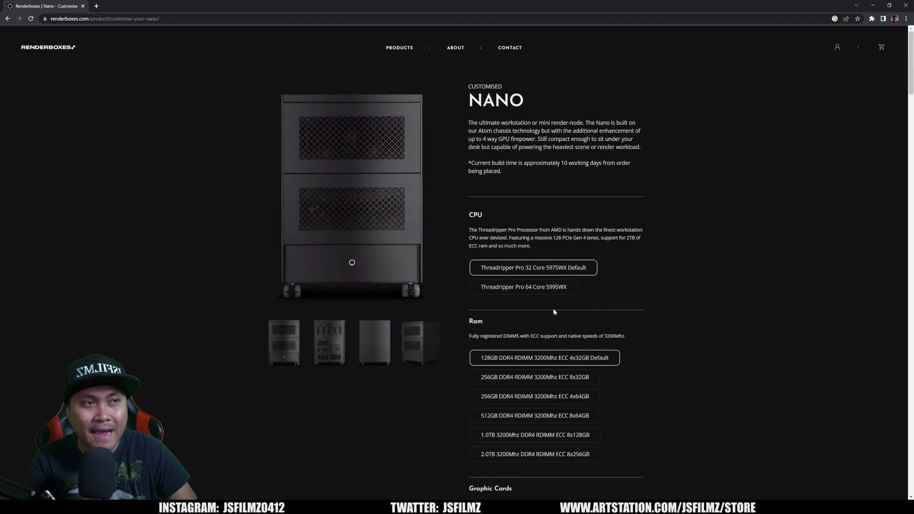
scroll(554, 312, down, 1)
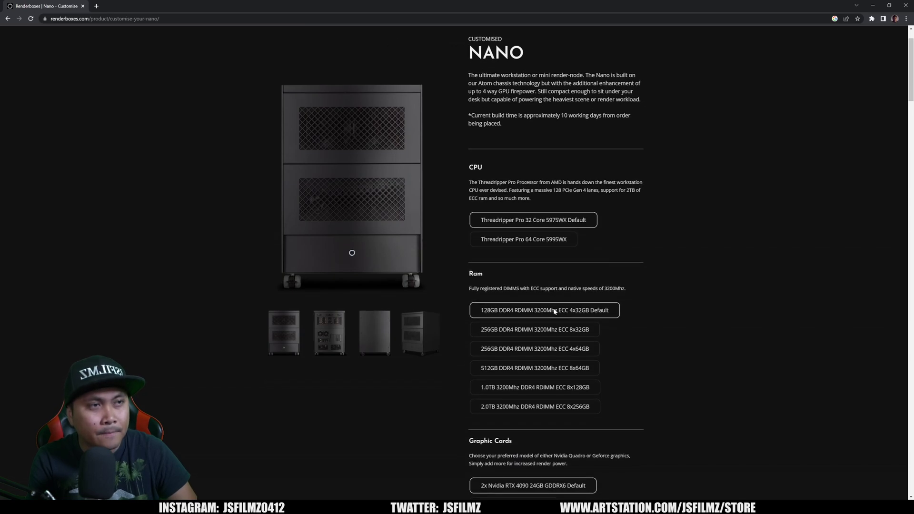
drag(912, 93, 912, 135)
- Select 4x Nvidia RTX 6000 Ada 48GB ECC and scroll down to the build summary and benchmarks
click(509, 343)
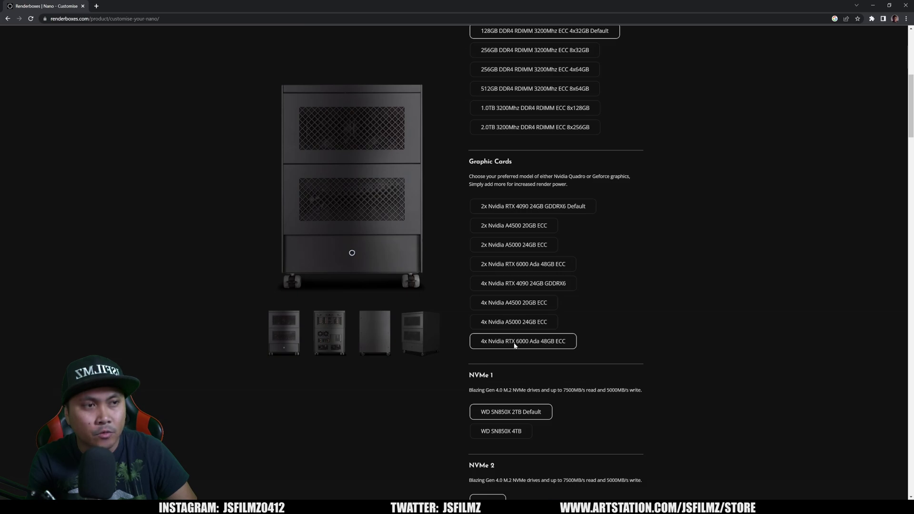
scroll(514, 343, down, 1)
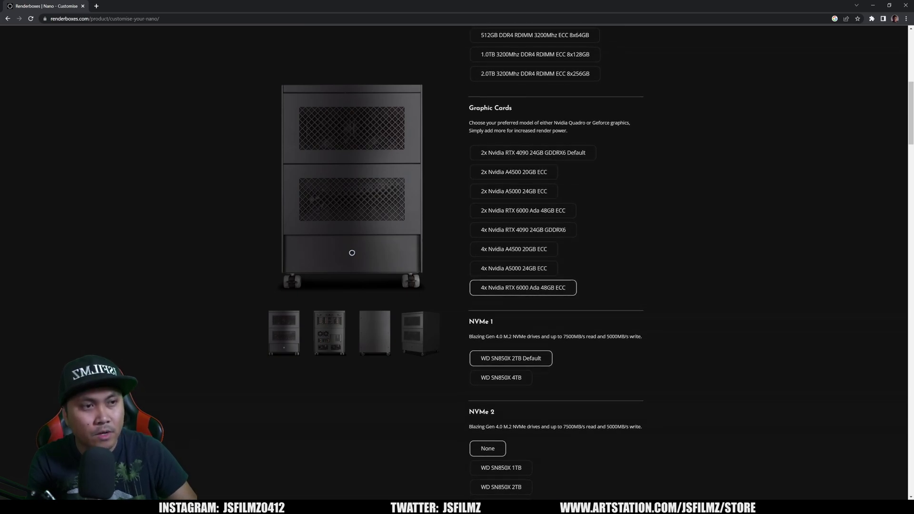
scroll(565, 355, down, 4)
drag(910, 219, 911, 257)
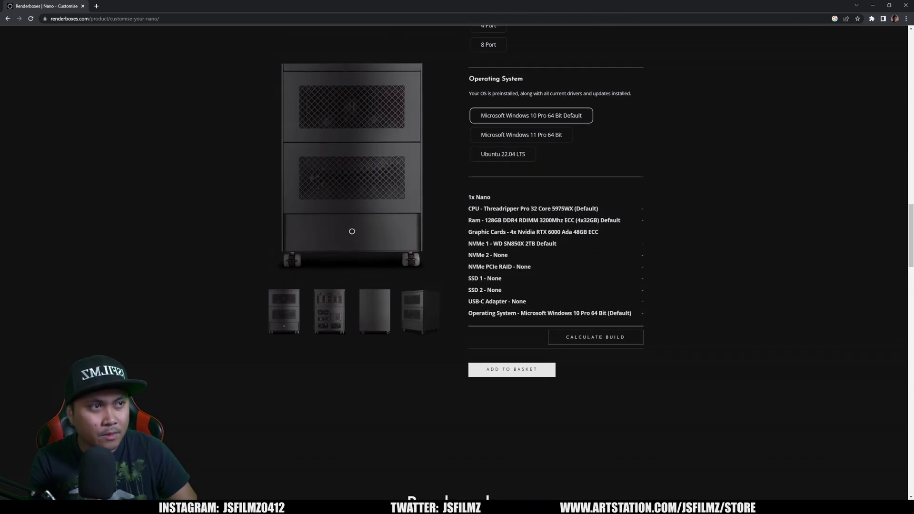
scroll(508, 275, down, 2)
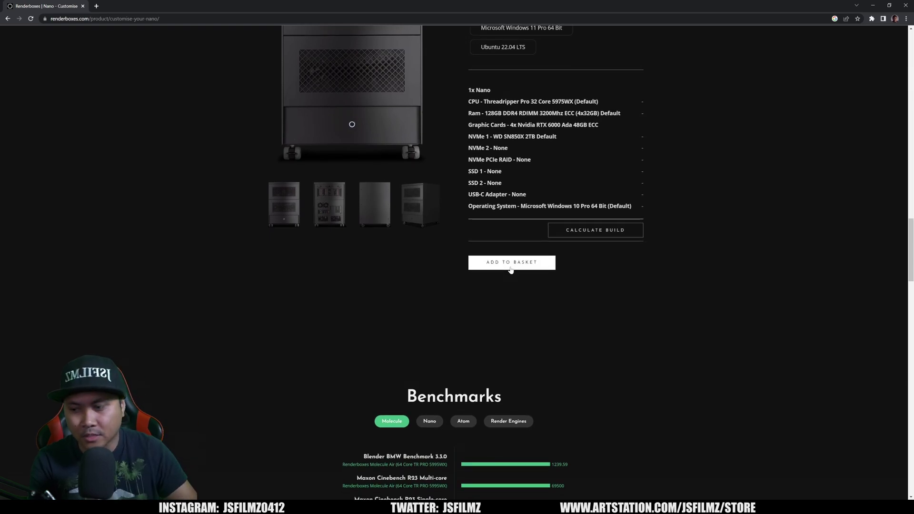
scroll(512, 267, down, 1)
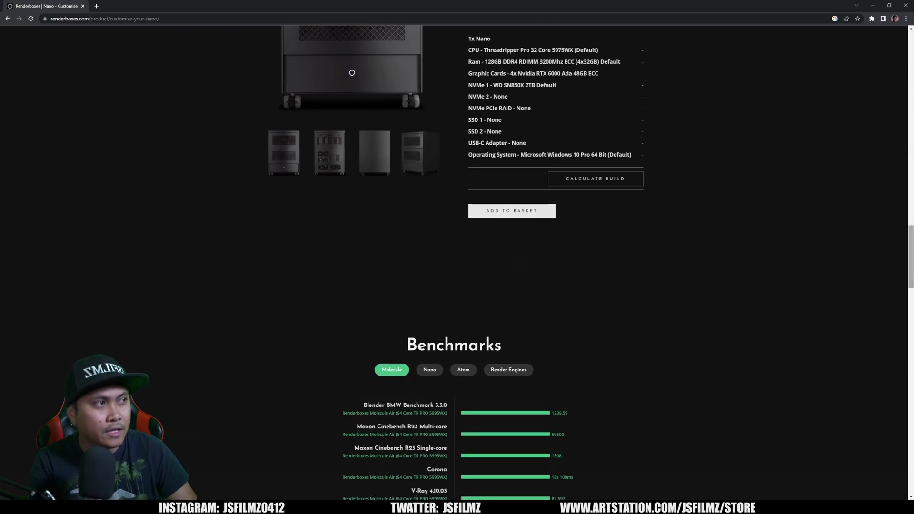
scroll(512, 267, down, 4)
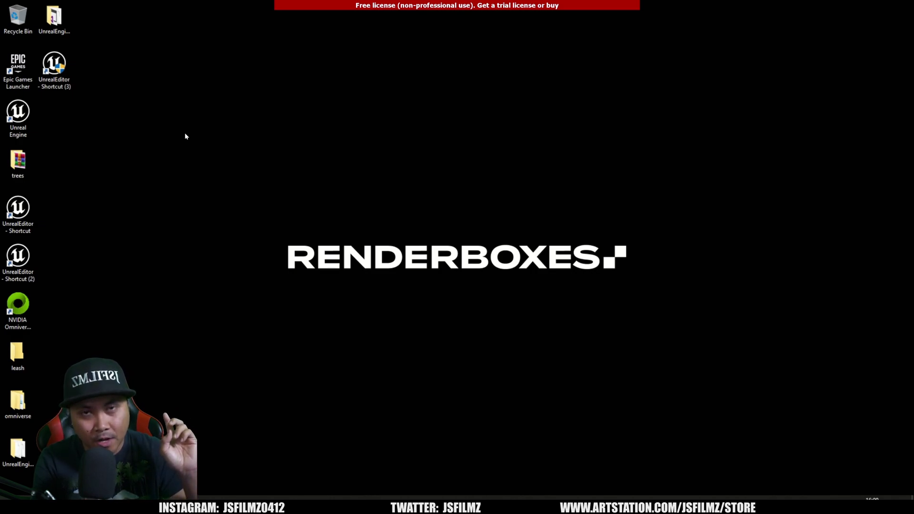
- Place UnrealEditor - Shortcut (2) and Shortcut (3) together in the middle of the desktop
click(22, 257)
drag(17, 259, 416, 165)
drag(64, 77, 451, 168)
- Check that Shortcut (2)'s target ends with -MaxGPUCount=1 in its Properties, then confirm with OK
right_click(414, 165)
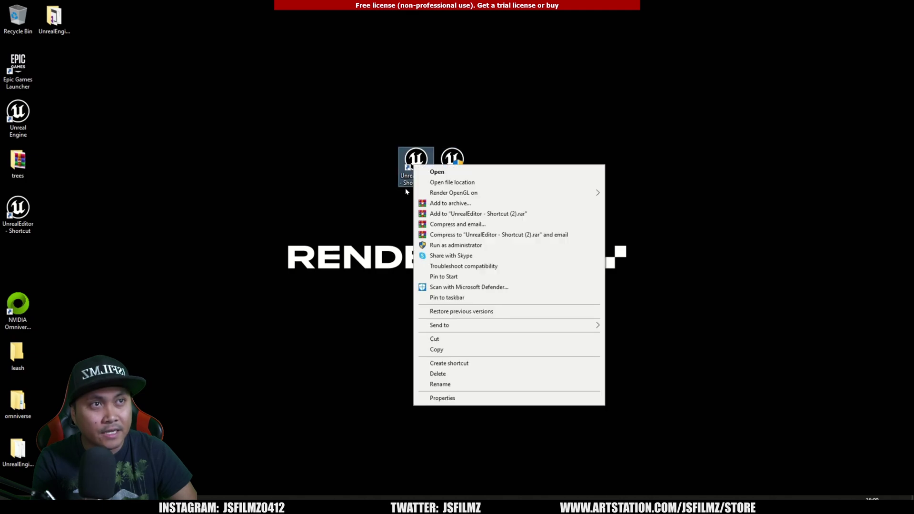
click(442, 398)
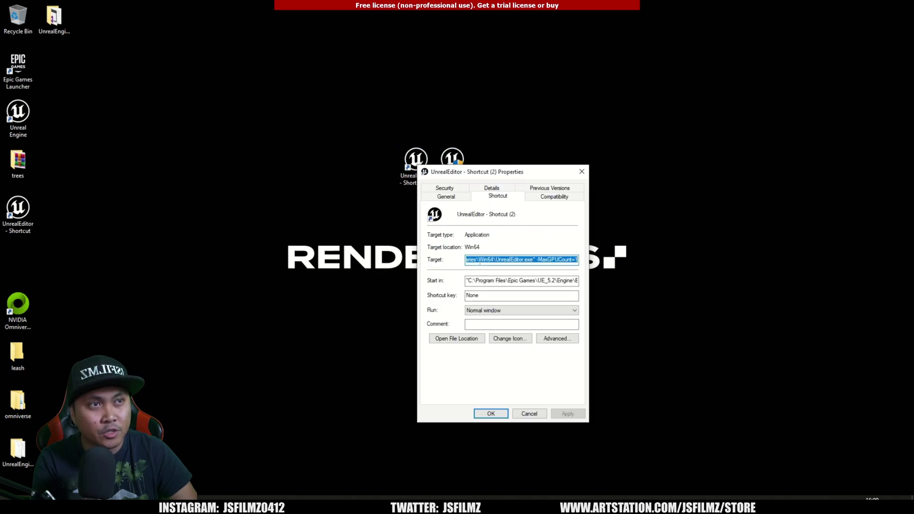
drag(576, 259, 425, 261)
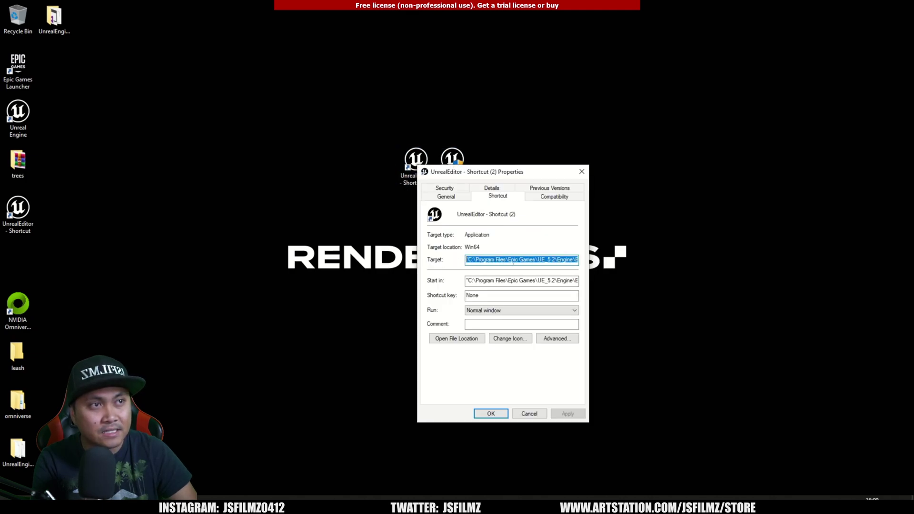
click(530, 259)
drag(537, 259, 557, 260)
key(End)
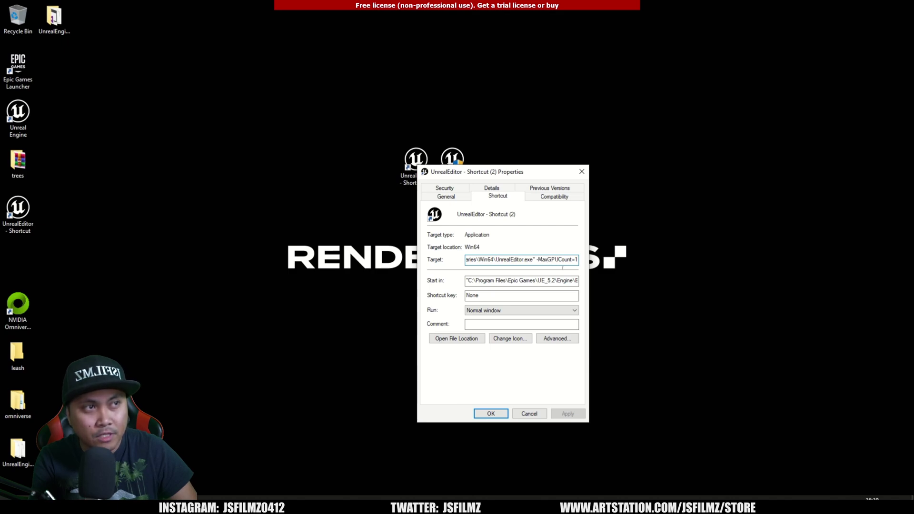
key(ctrl+Left)
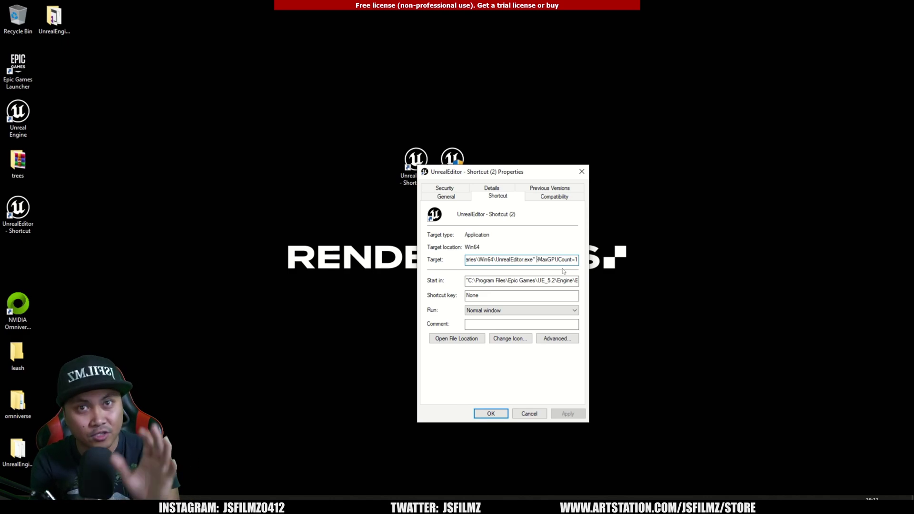
click(491, 413)
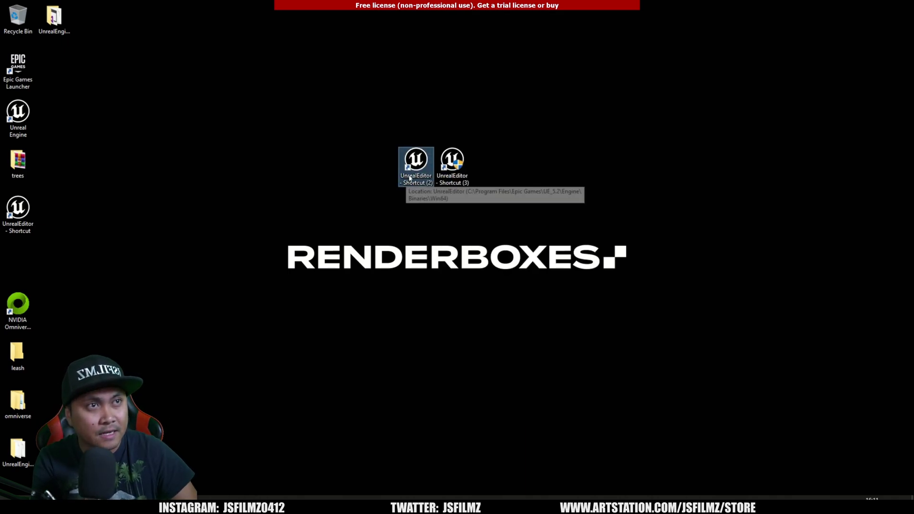
- Launch Unreal Editor from Shortcut (2) and show Task Manager's Performance view with the four RTX 6000 Ada GPUs
double_click(403, 182)
key(super)
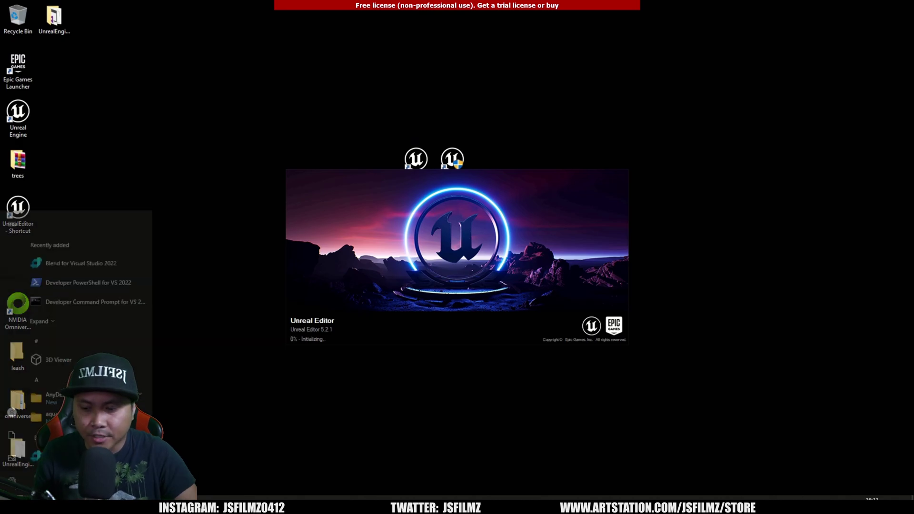
text(utask)
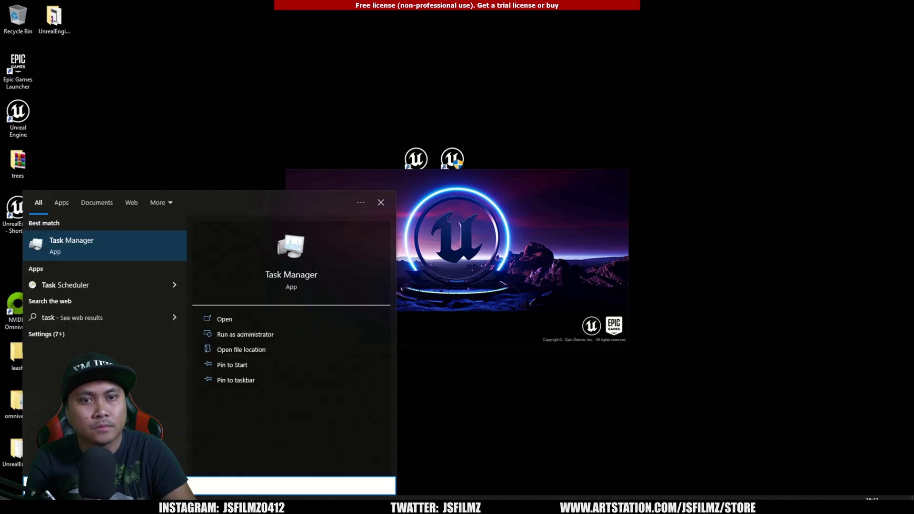
key(Return)
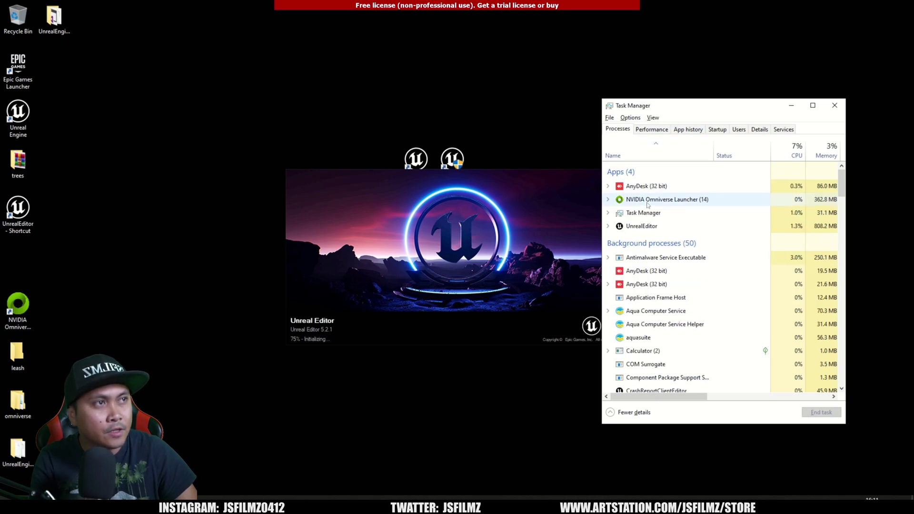
click(652, 129)
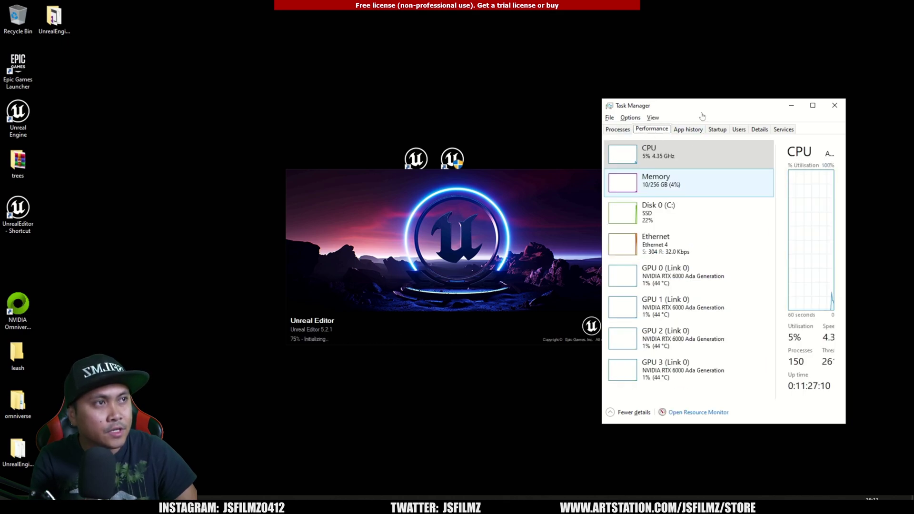
drag(714, 107, 761, 106)
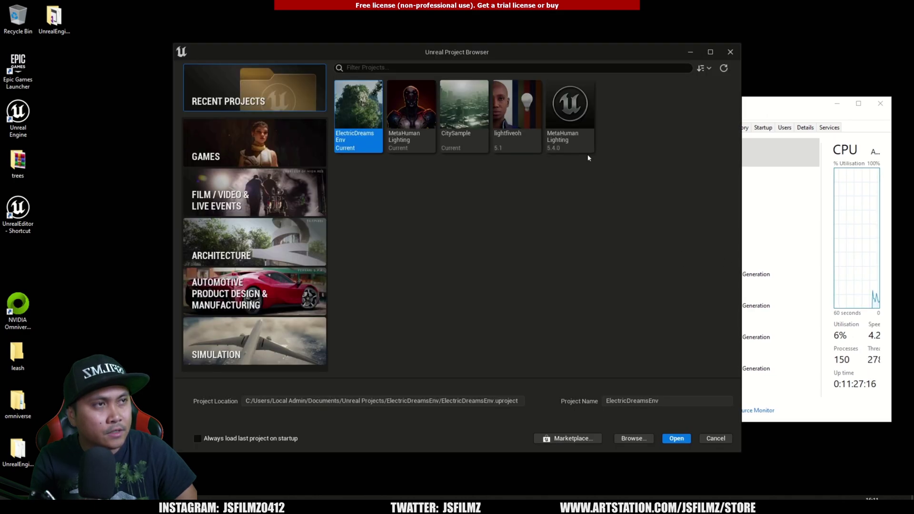
- Move the Project Browser aside and open the MetaHuman Lighting project
drag(606, 52, 505, 37)
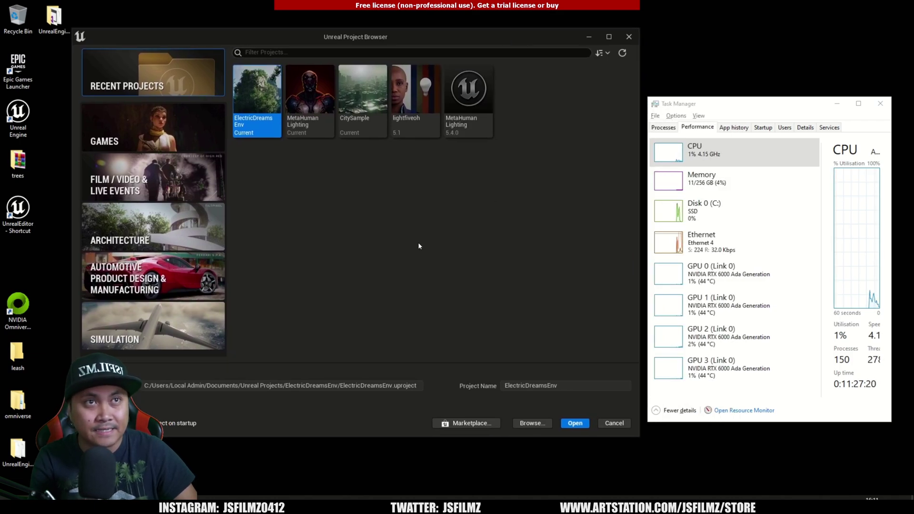
click(322, 106)
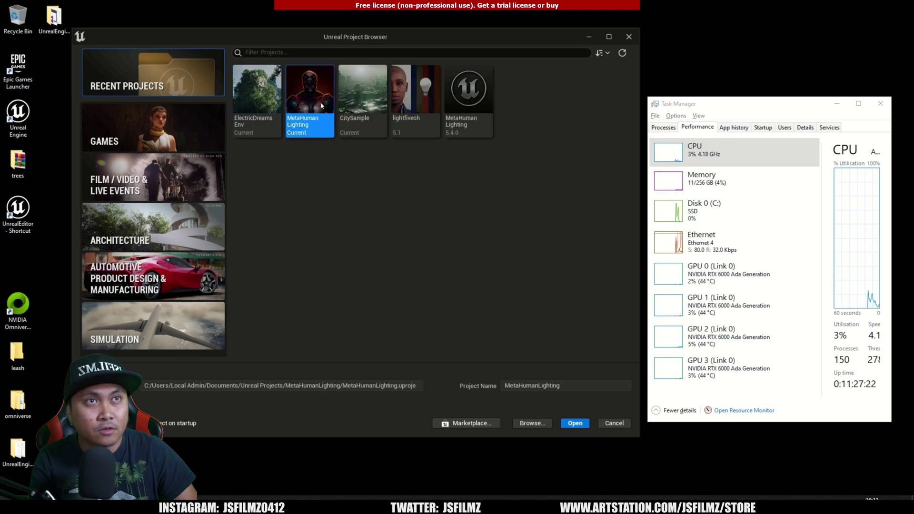
double_click(321, 105)
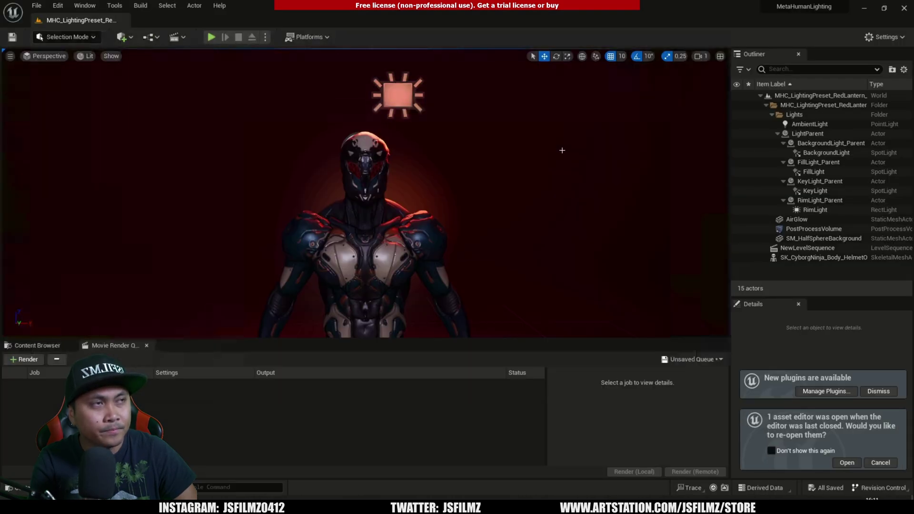
- Open NewLevelSequence, view through its Camera Cuts cine camera, enlarge the timeline, and open the Output Log
click(176, 37)
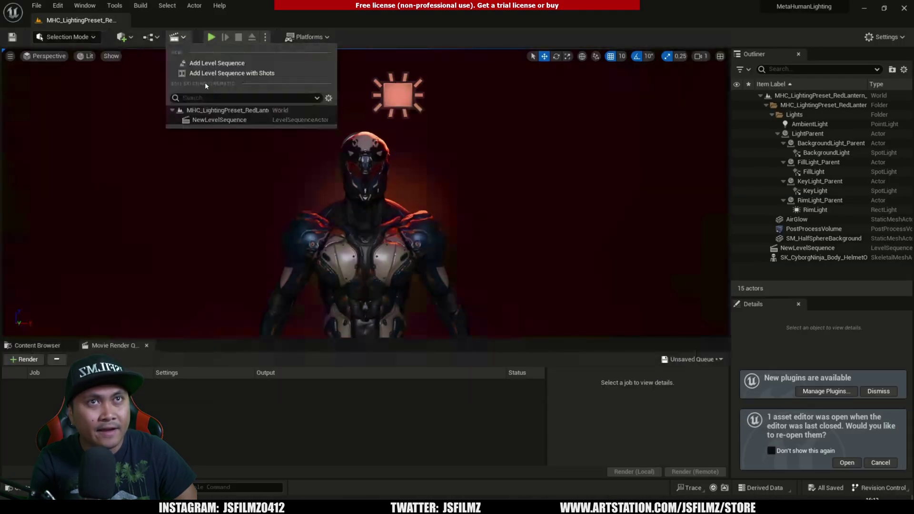
click(204, 120)
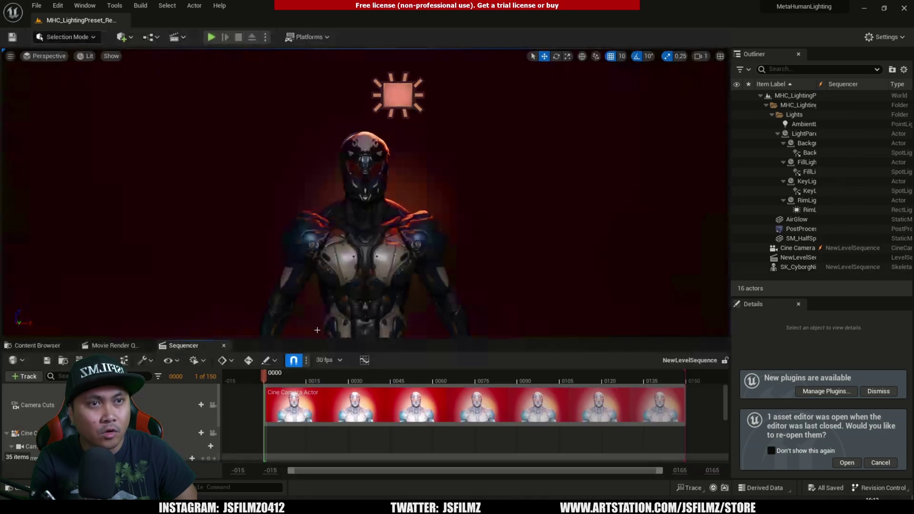
click(212, 404)
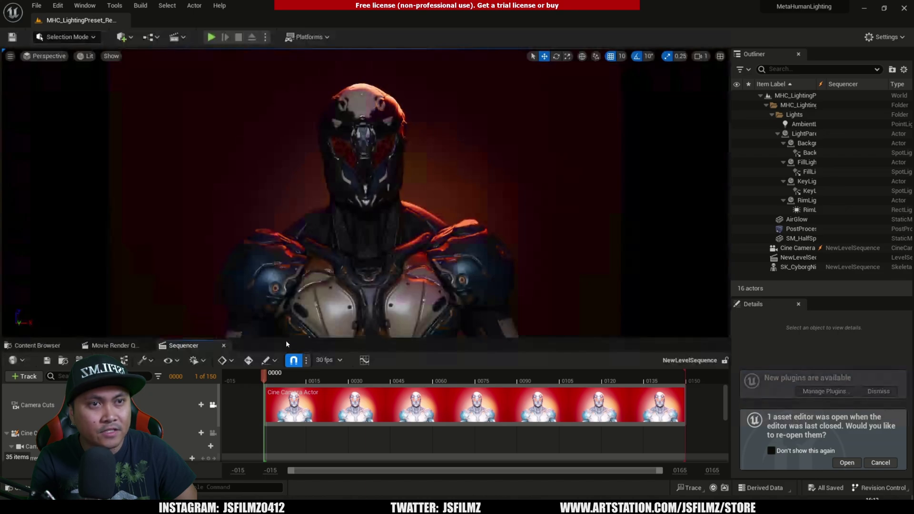
drag(290, 335, 291, 334)
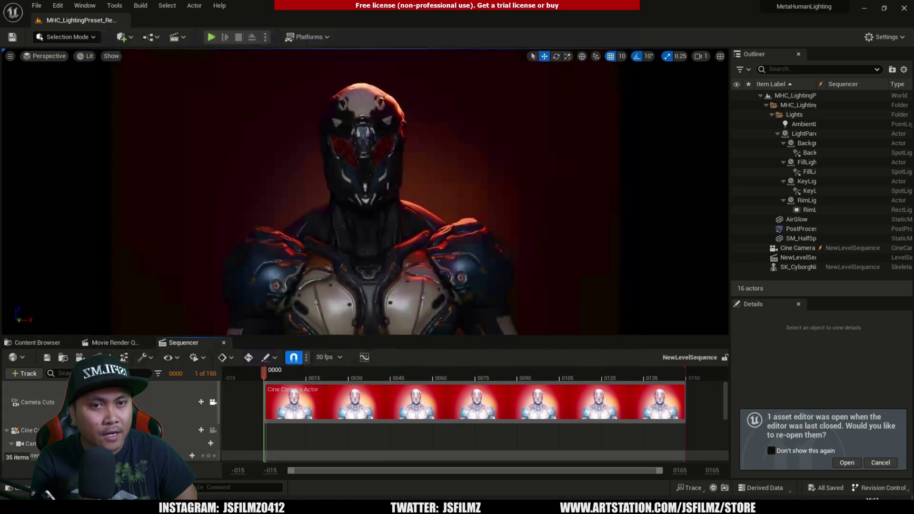
key(ctrl+space)
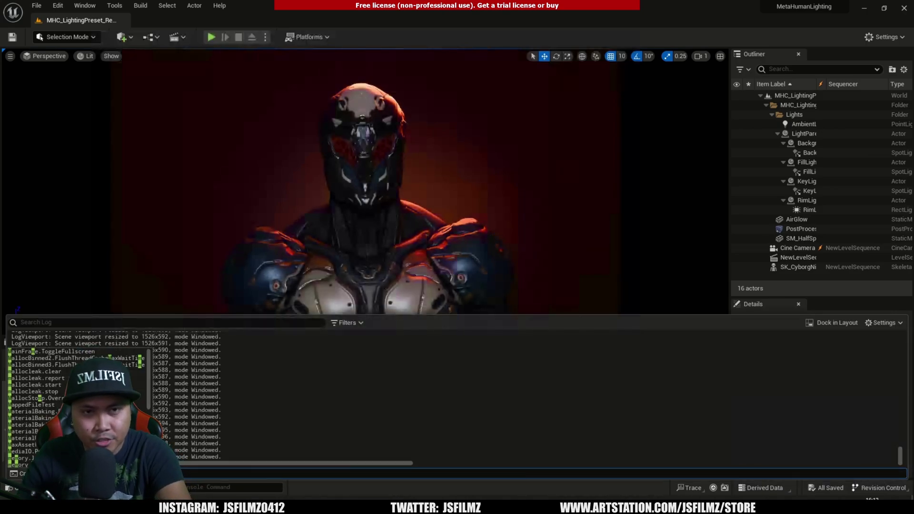
- Run the r.PathTracing multi-GPU console command, then rerun further path-tracing commands from history
text(ultiGP)
key(Down)
key(Down)
key(Down)
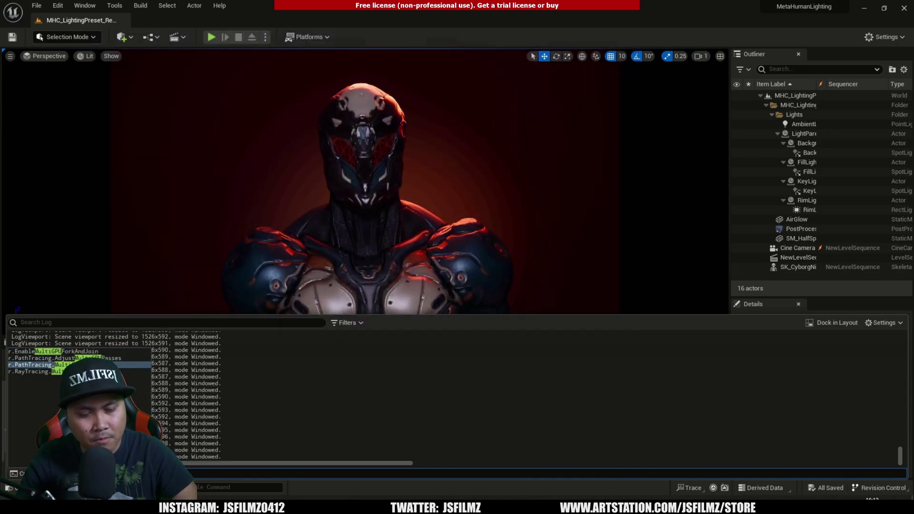
key(Return)
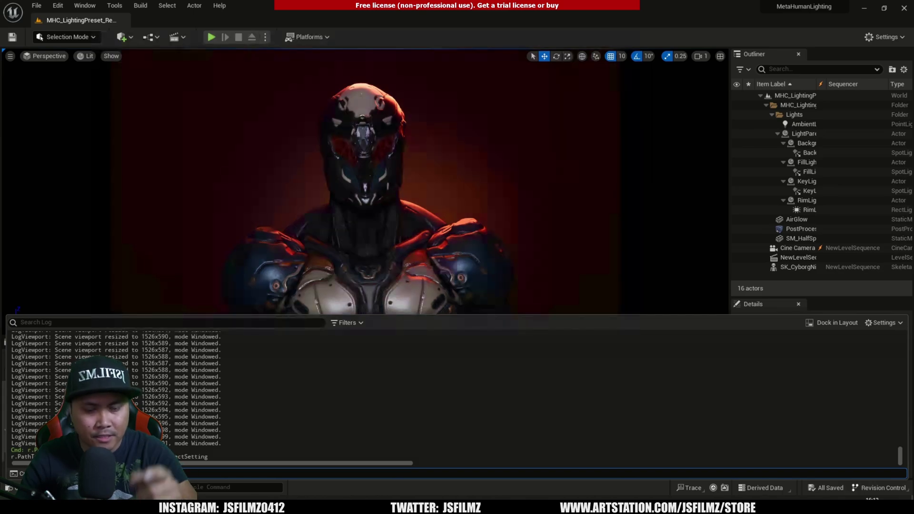
key(Up)
key(Return)
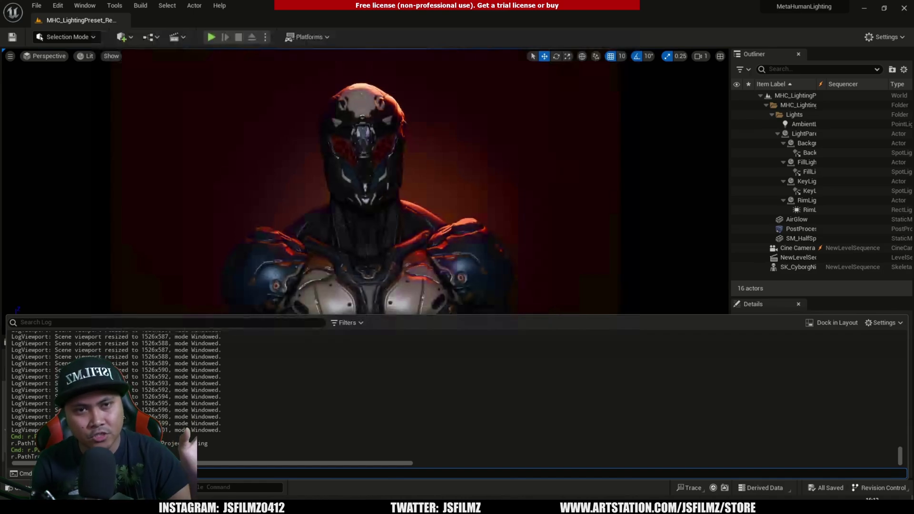
key(Up)
key(Return)
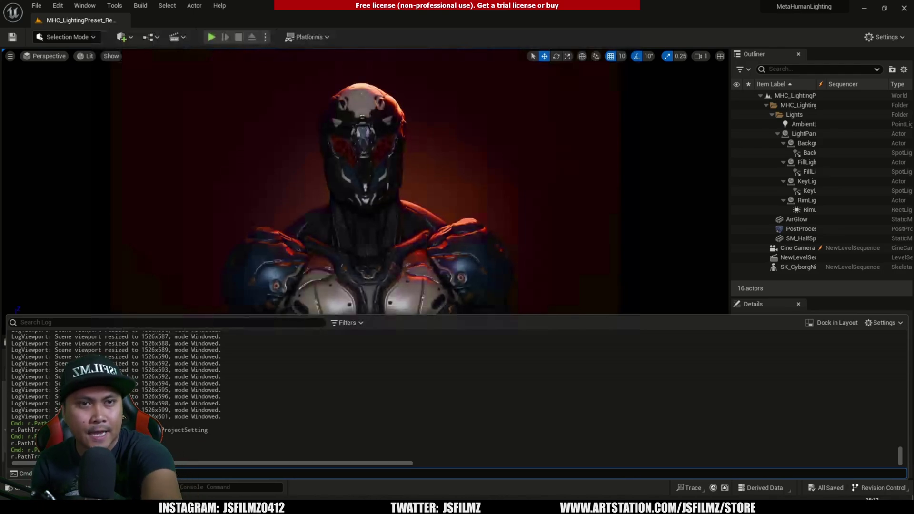
- Close the log and set the Sequencer's current frame to 0001
click(347, 301)
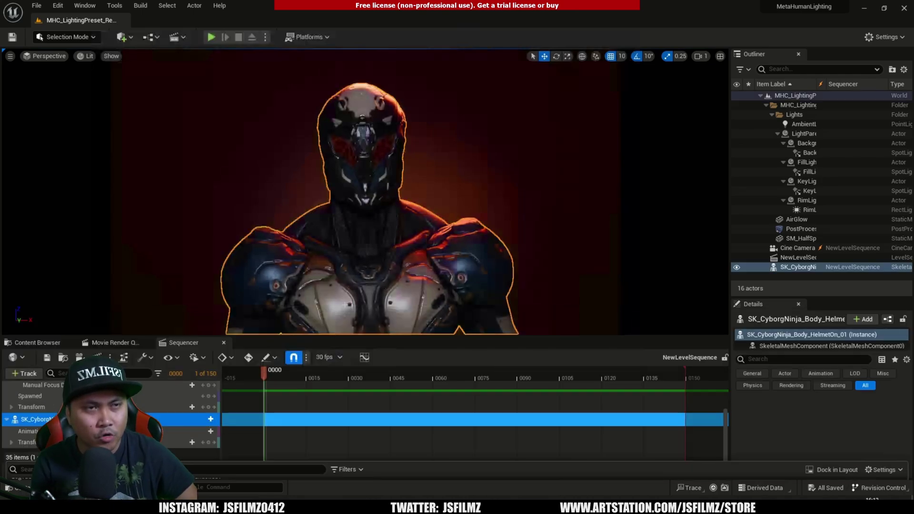
click(179, 374)
text(1)
key(Return)
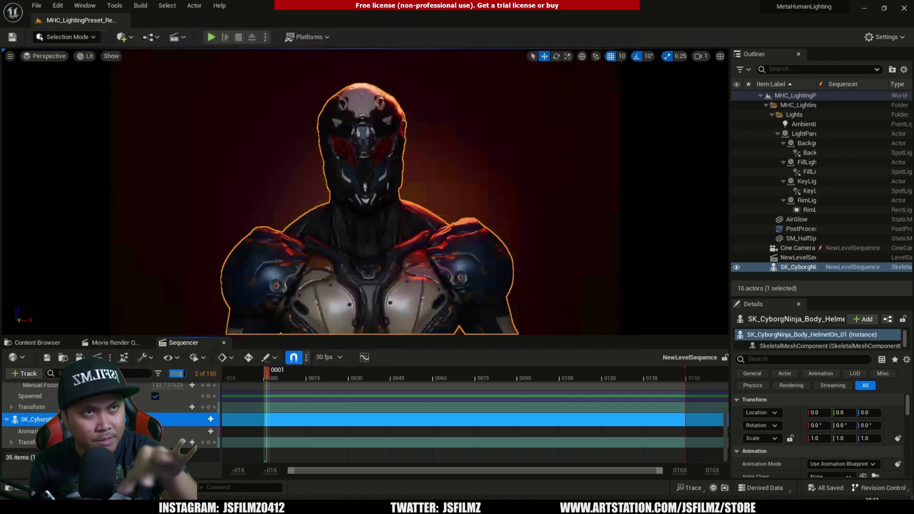
- Select the PostProcessVolume via an Outliner search for 'post' and filter its Details by 'path'
click(799, 69)
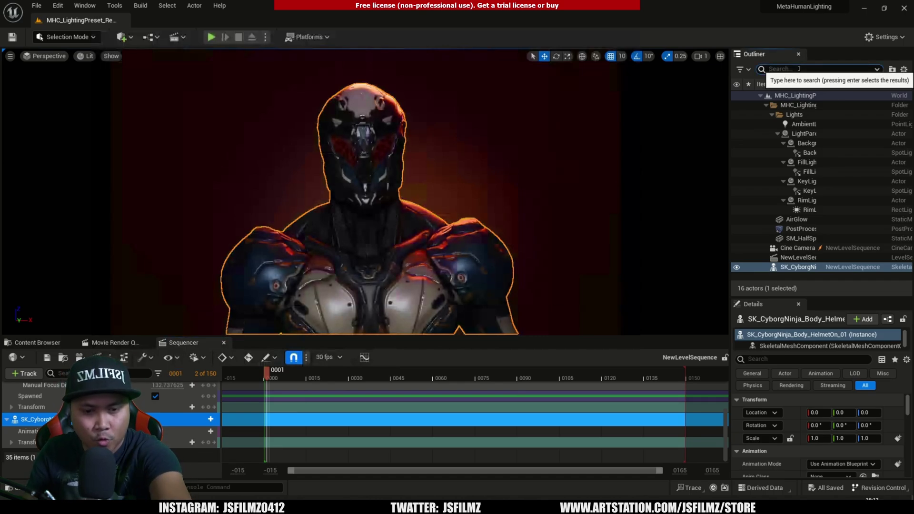
text(post)
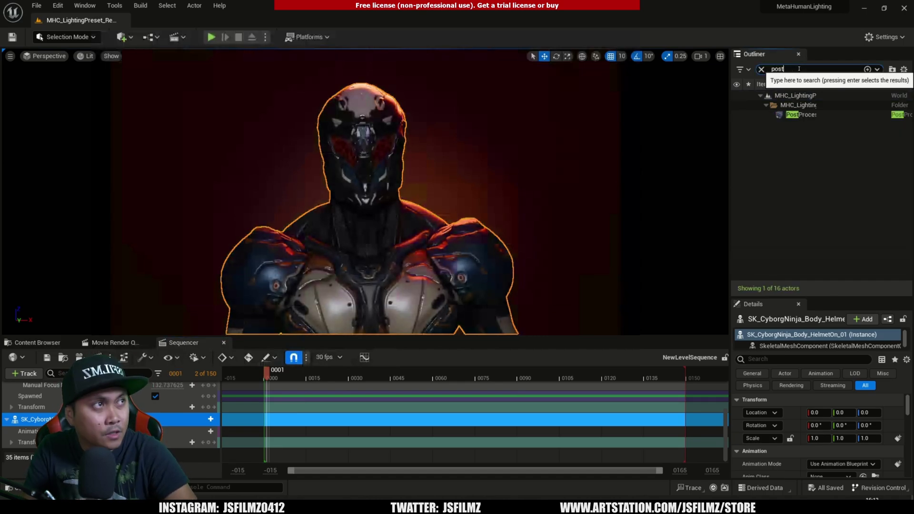
click(801, 115)
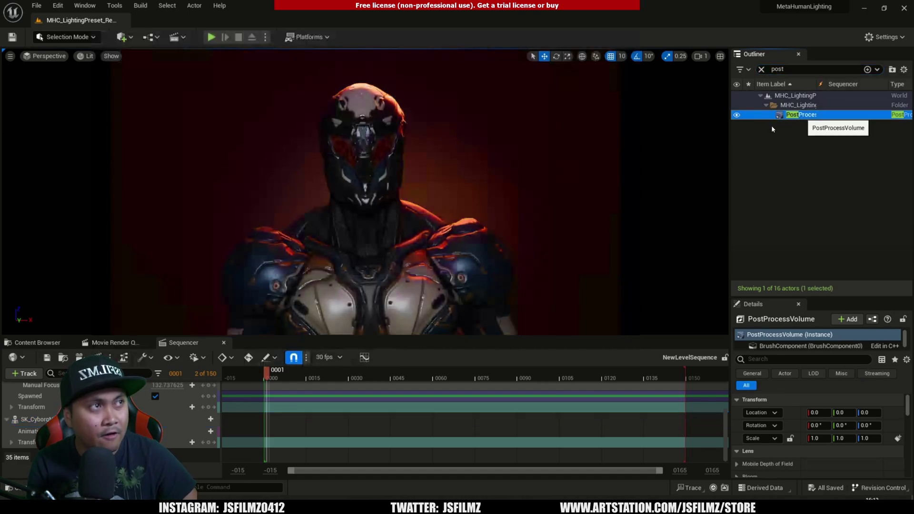
click(763, 360)
text(path)
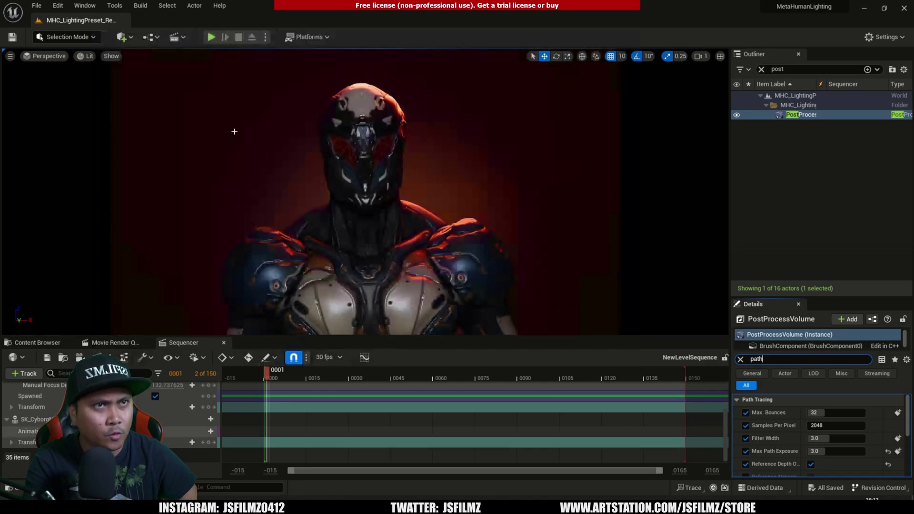
click(90, 58)
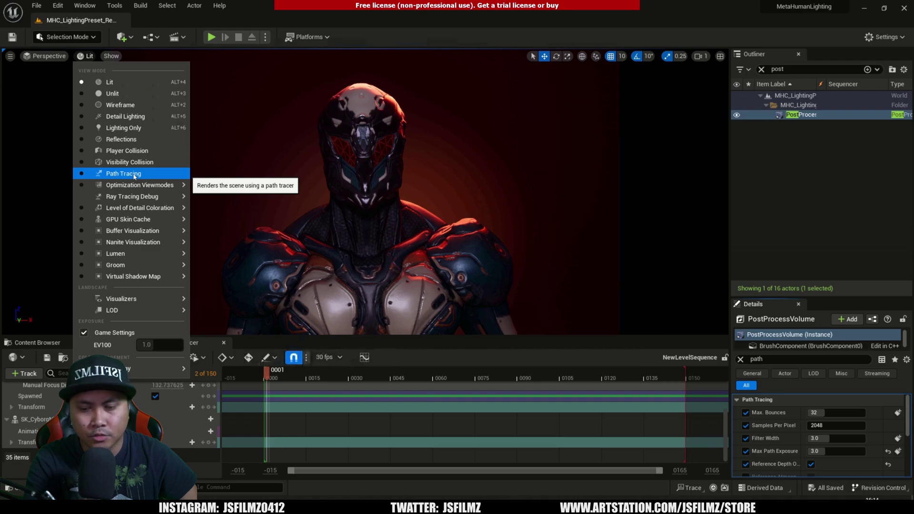
- Switch the viewport to Path Tracing and record 'one gpu 17:63' in Notepad
click(134, 175)
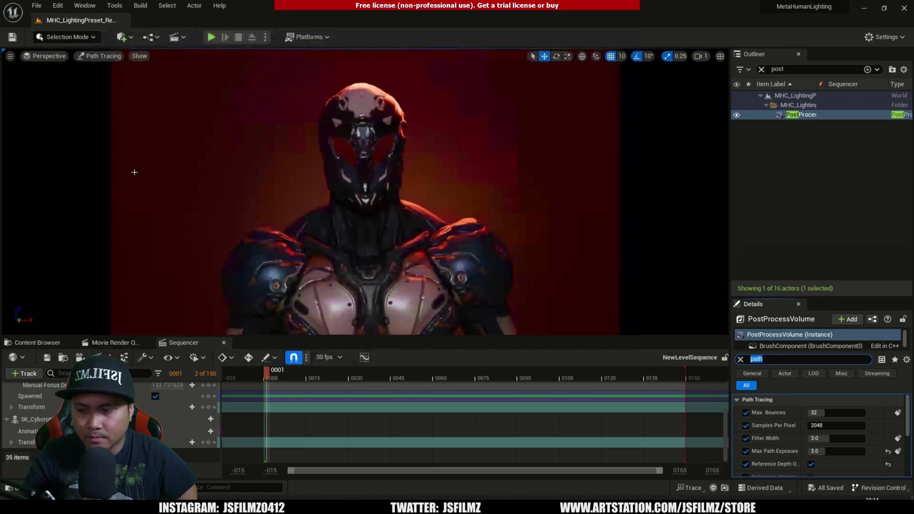
key(alt+Tab)
text(7)
key(BackSpace)
text(63)
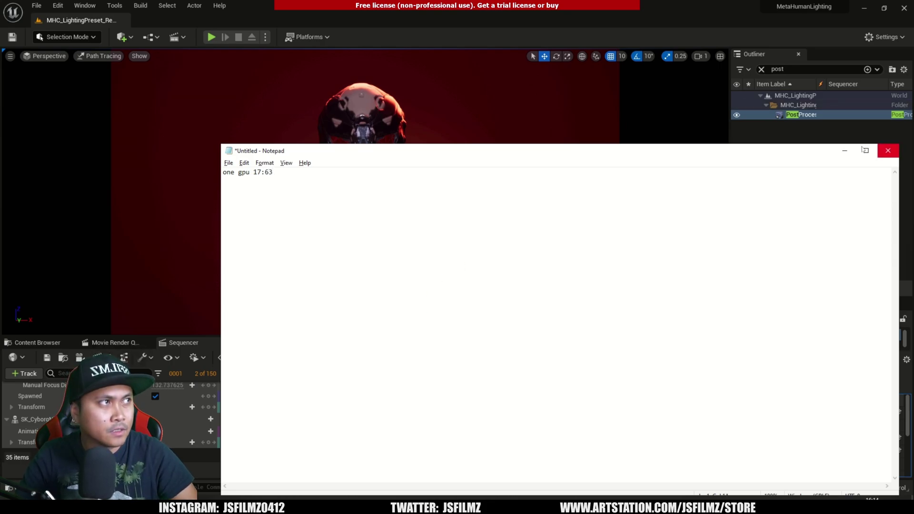
- Minimize the render-time notes and save all work in Unreal Editor with File > Save All
click(845, 151)
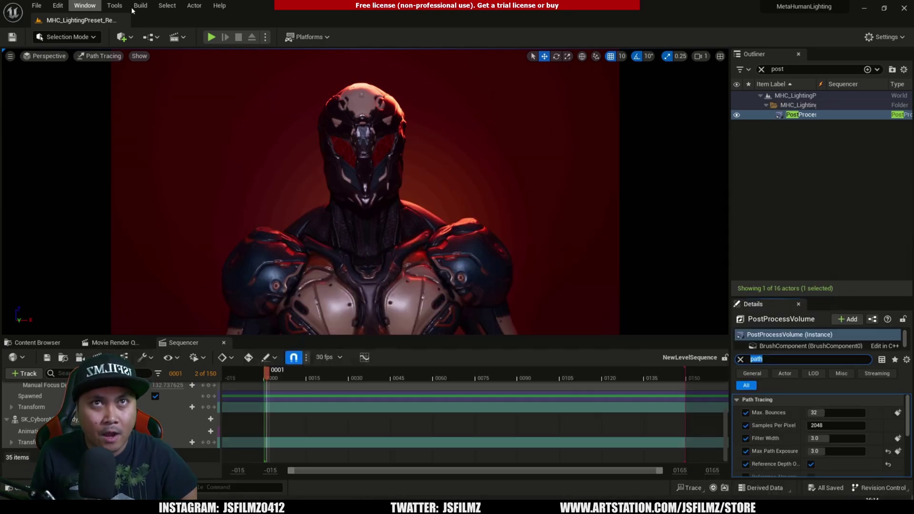
click(36, 5)
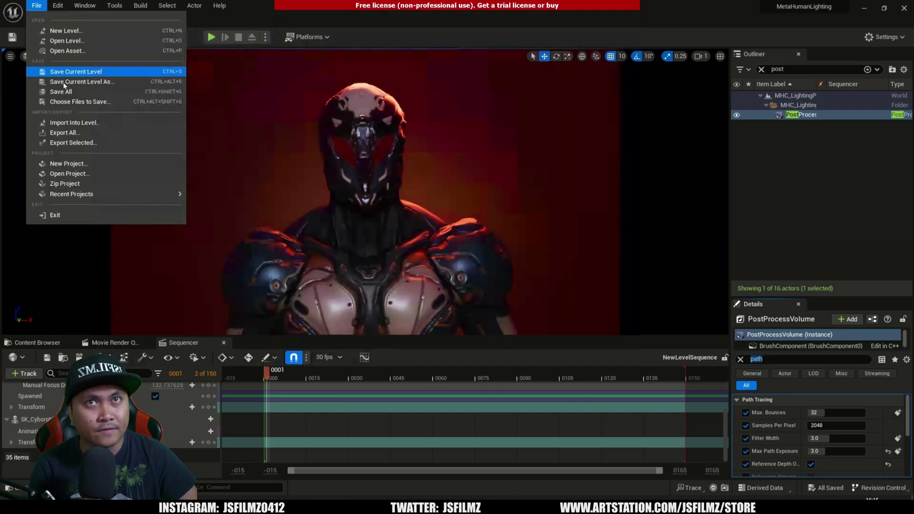
click(62, 92)
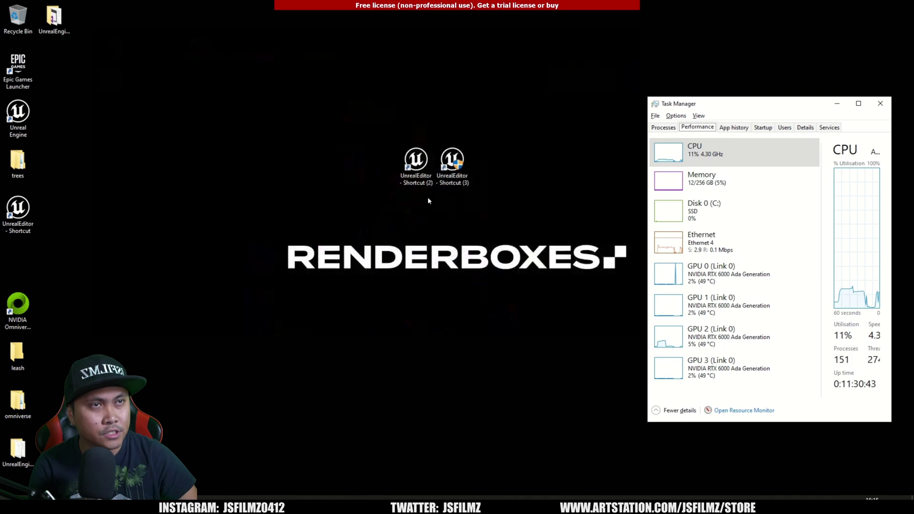
- Append 2 after -MaxGPUCount= in the Target of UnrealEditor - Shortcut (2) and apply it
click(415, 165)
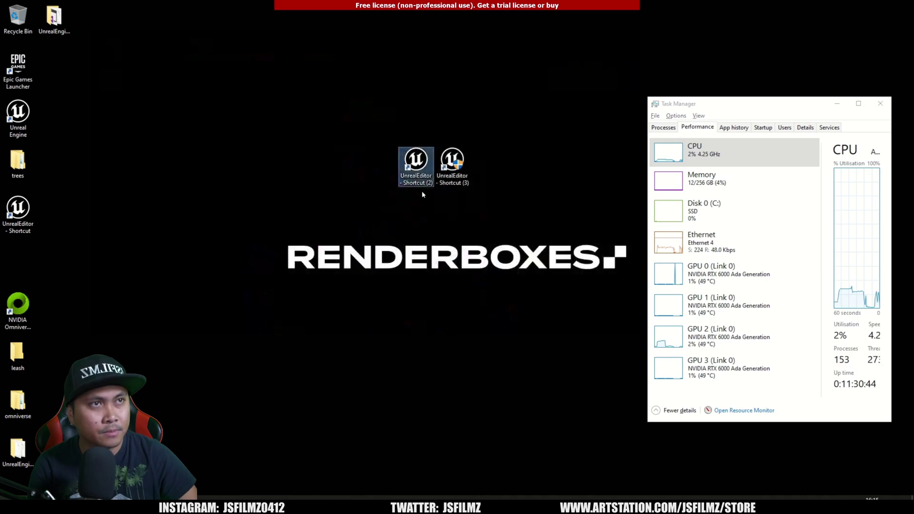
right_click(415, 167)
click(443, 401)
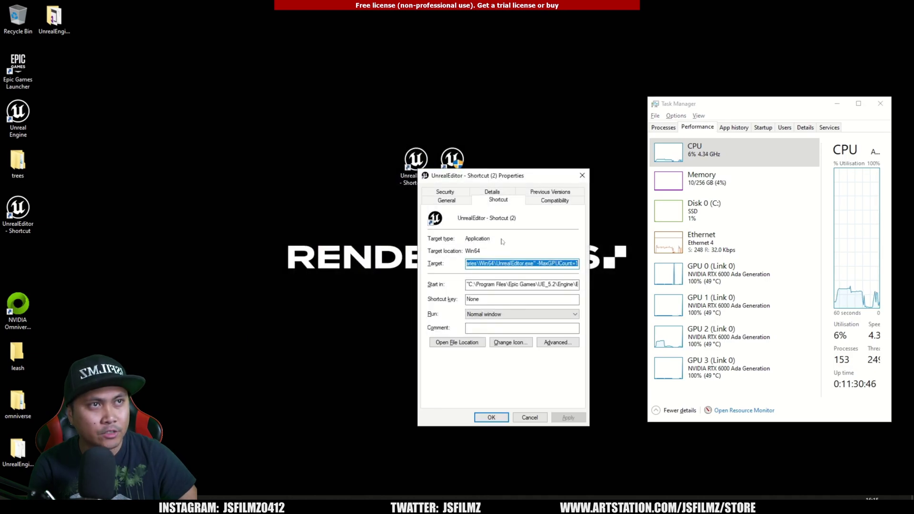
click(576, 264)
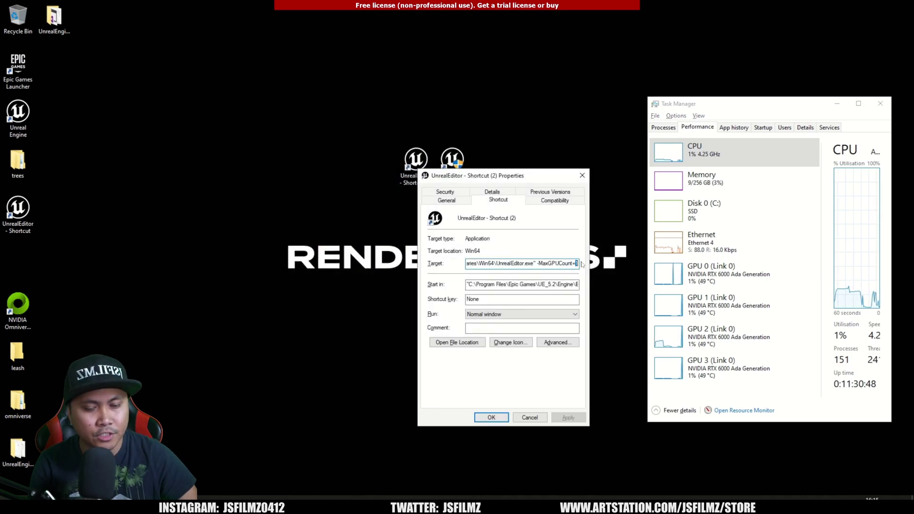
text(2)
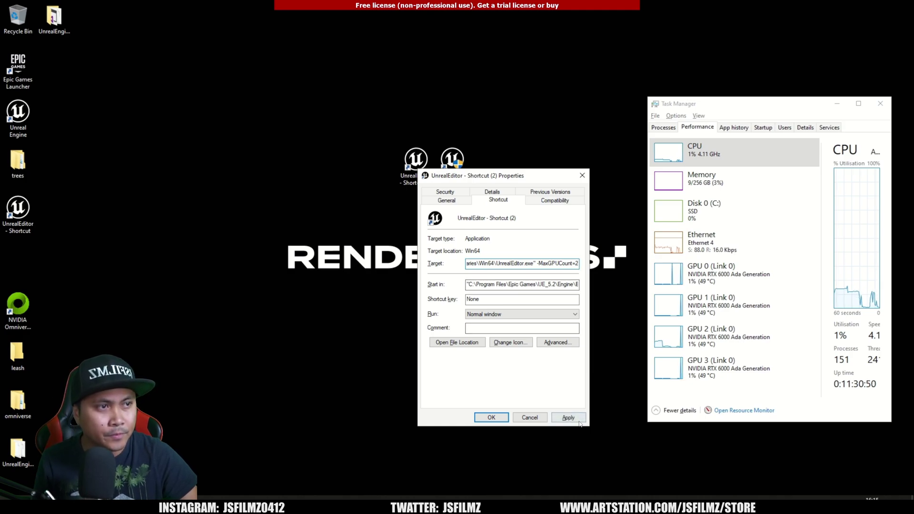
click(568, 418)
click(491, 418)
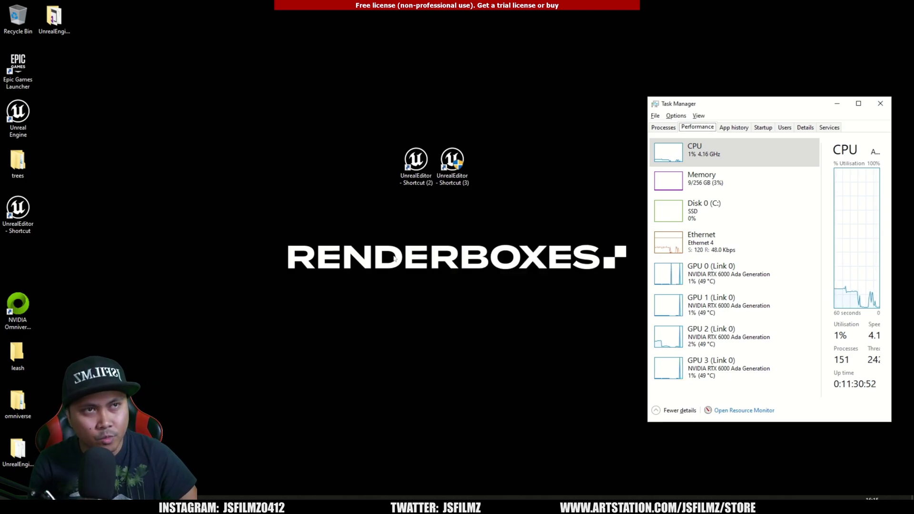
right_click(265, 212)
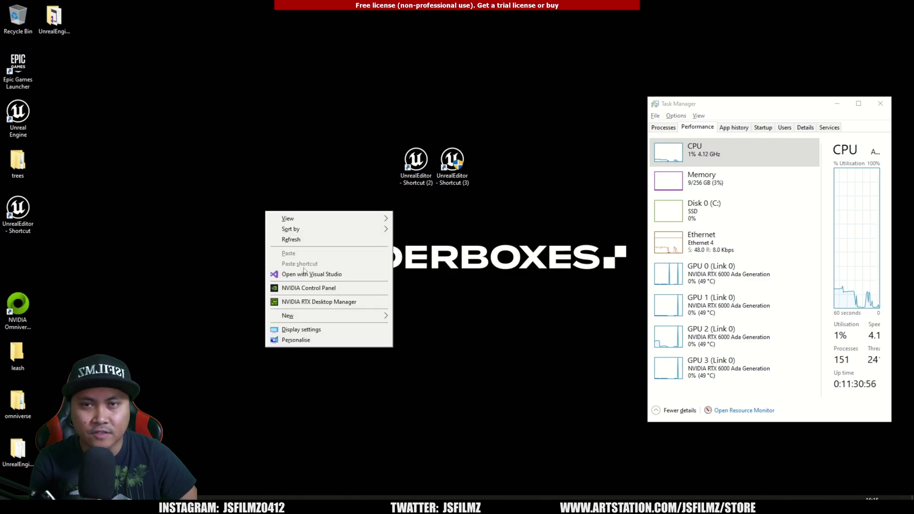
click(308, 285)
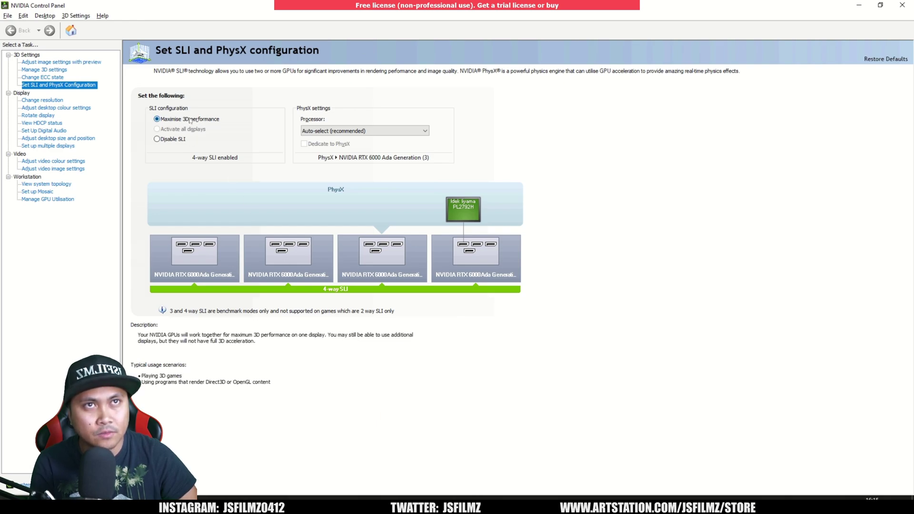
- Close the NVIDIA Control Panel and relaunch Unreal Editor from the two-GPU shortcut, declining asset-editor reopening
click(911, 4)
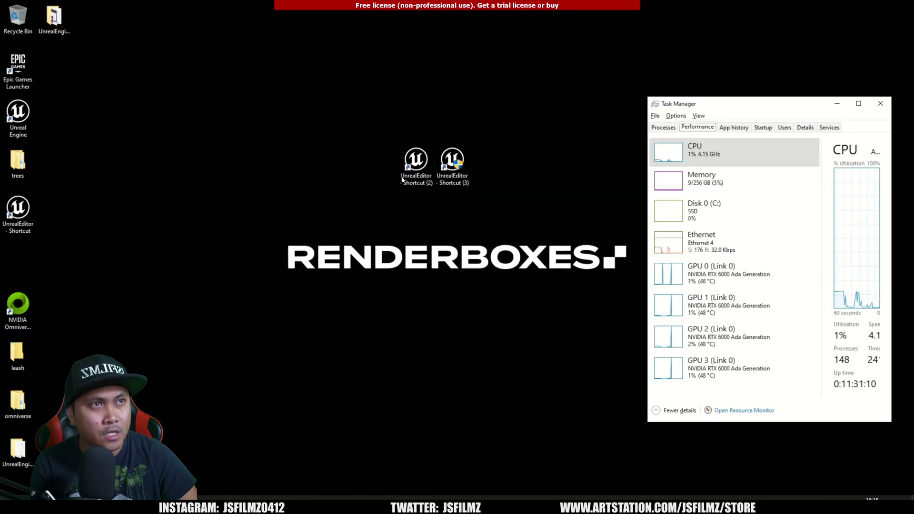
double_click(416, 161)
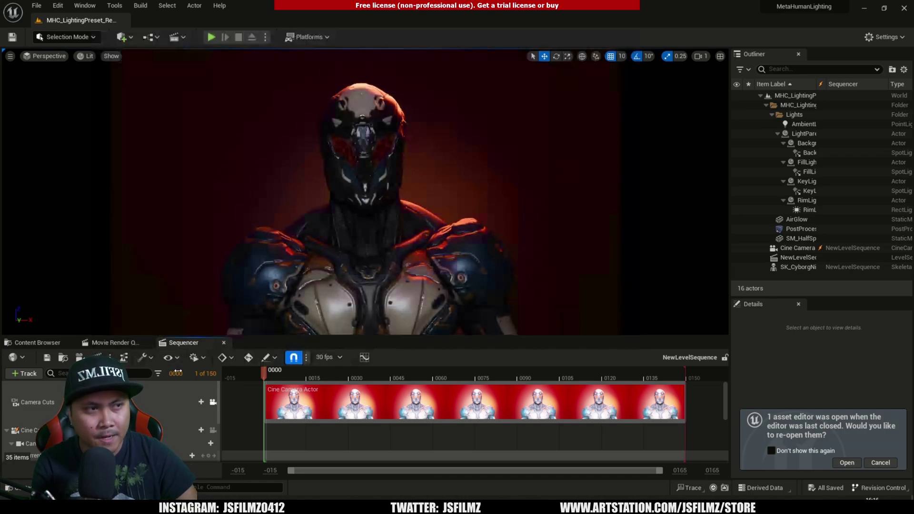
click(873, 463)
- Set the sequence's current frame to 0001 and bring up the Output Log
click(176, 374)
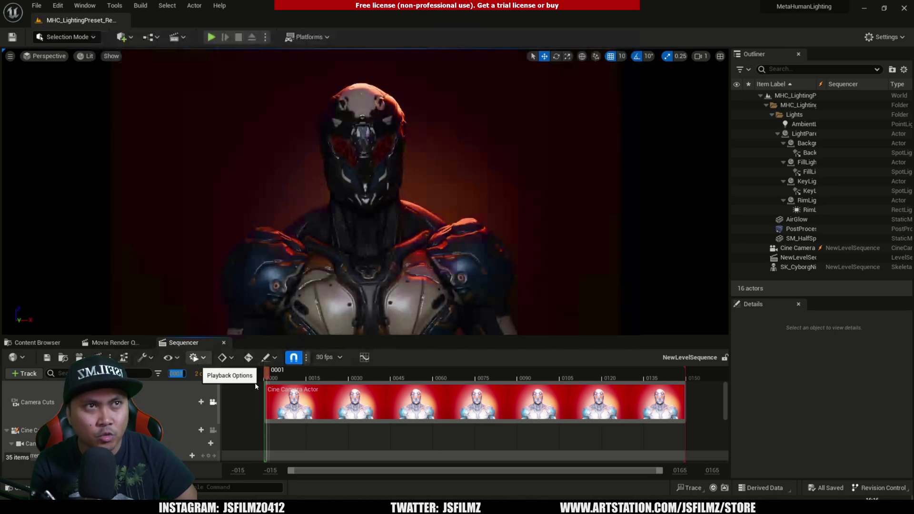
text(1)
key(Return)
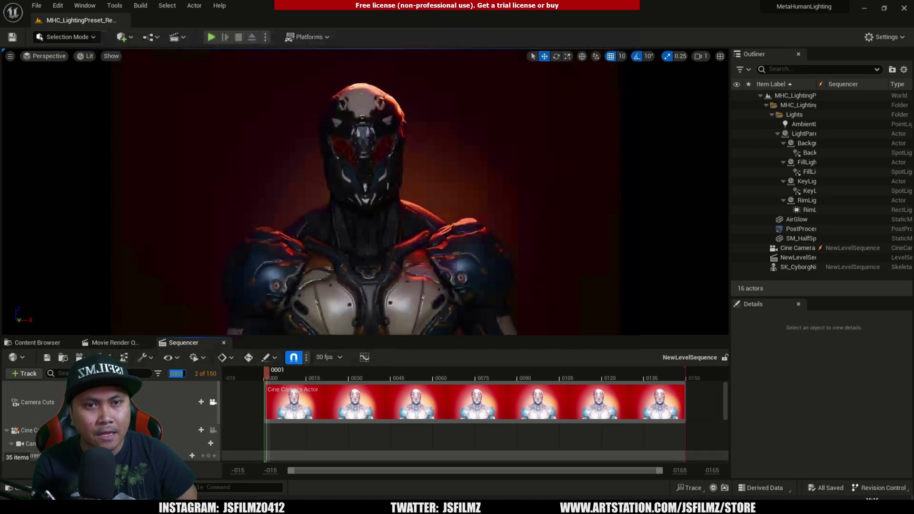
click(183, 487)
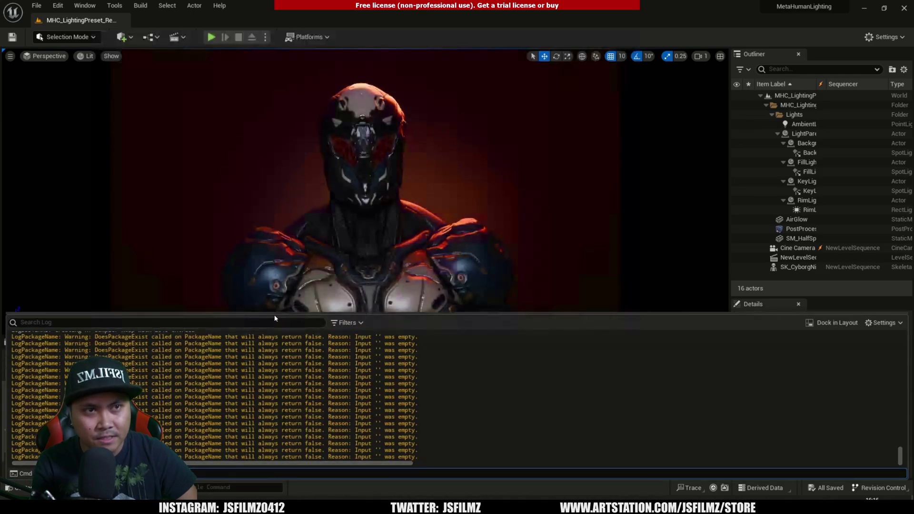
- Shorten the Output Log, filter it by 'nodes', and highlight the 2 GPU nodes line
drag(277, 318, 277, 348)
click(61, 347)
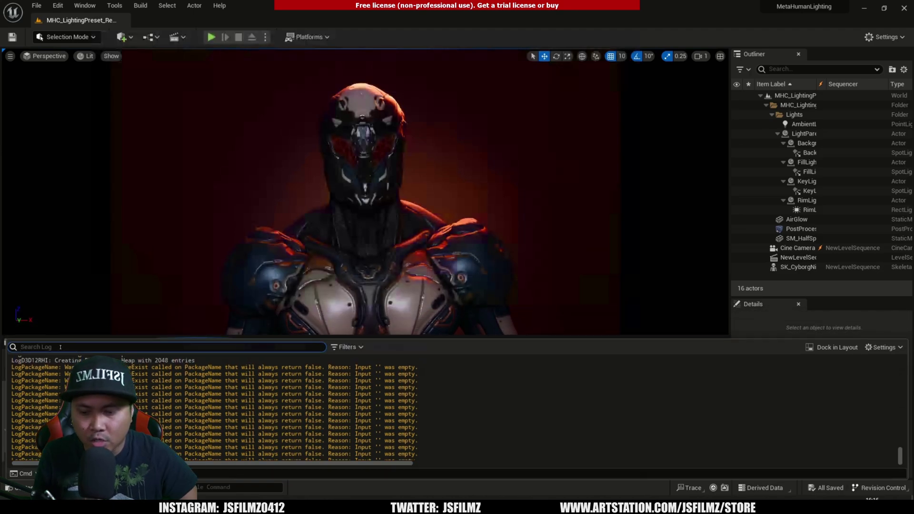
text(nodes)
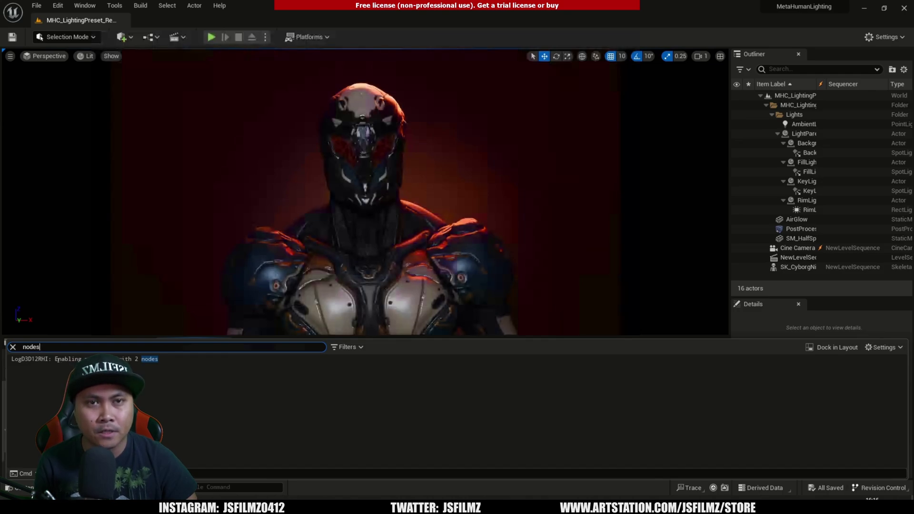
double_click(68, 359)
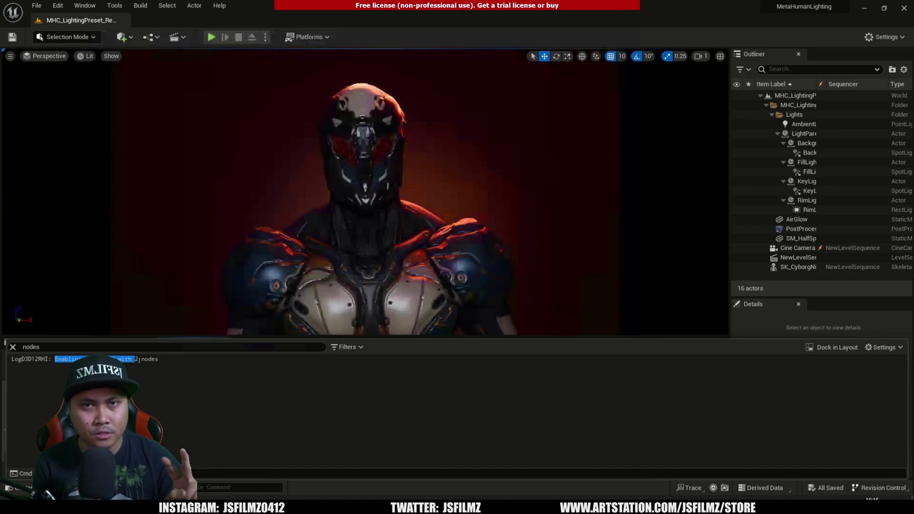
drag(133, 360, 139, 360)
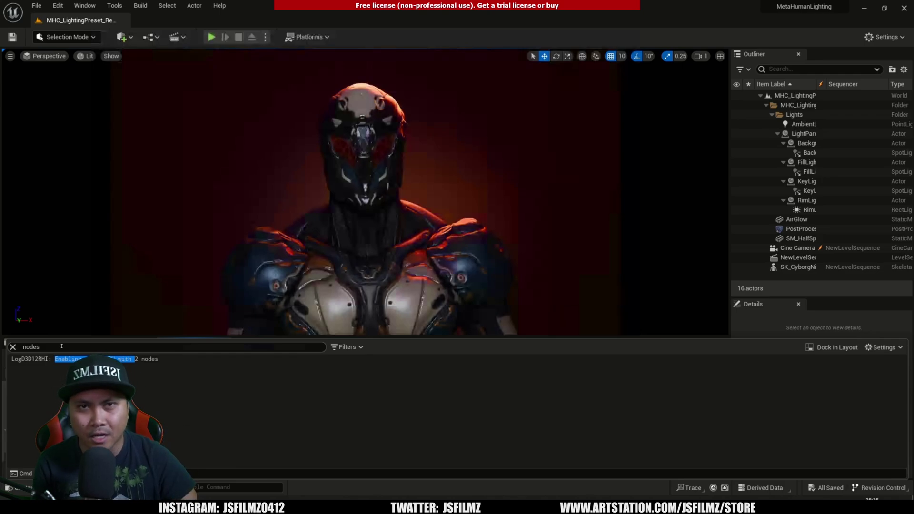
- Clear the 'nodes' log filter and run the r.PathTracing multi-GPU console command
click(13, 347)
click(13, 347)
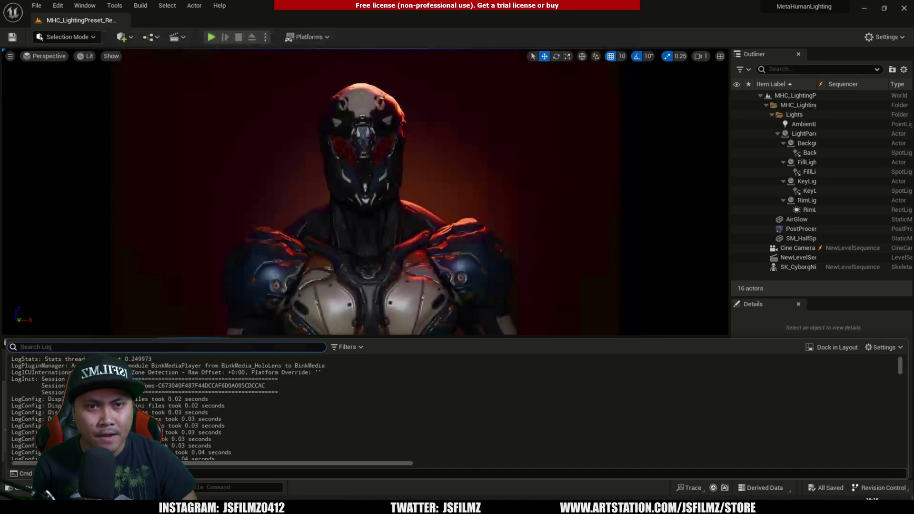
click(43, 474)
text(mult)
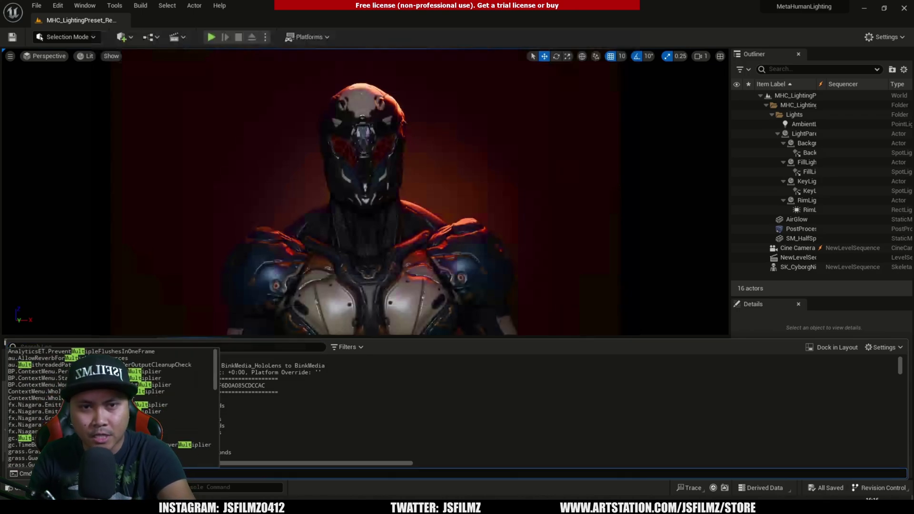
text(igpu)
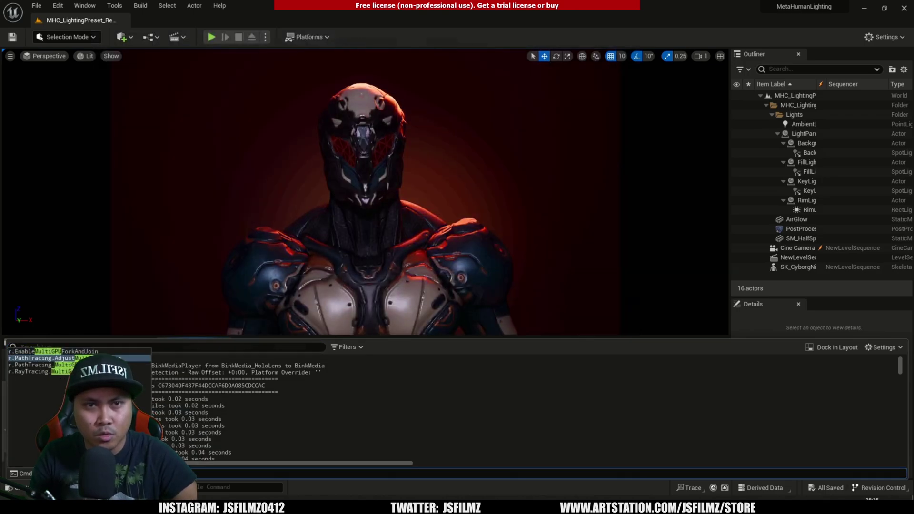
key(Return)
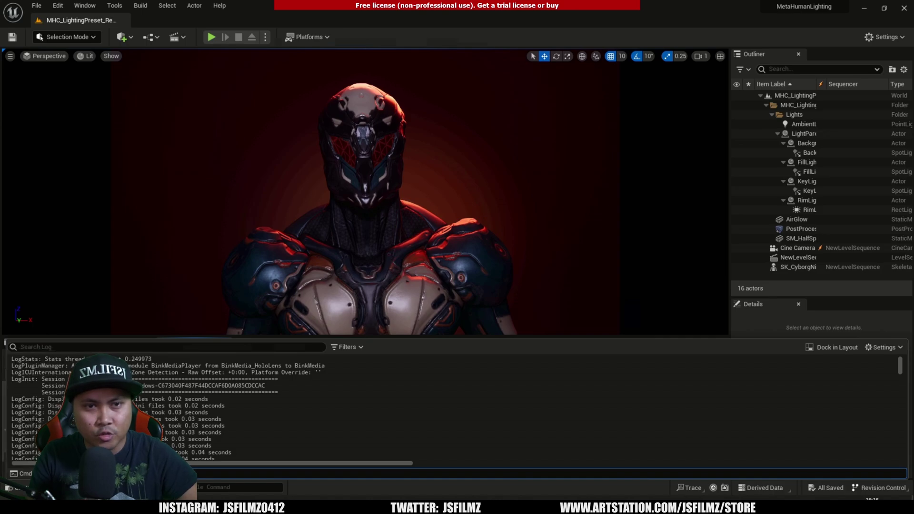
key(Return)
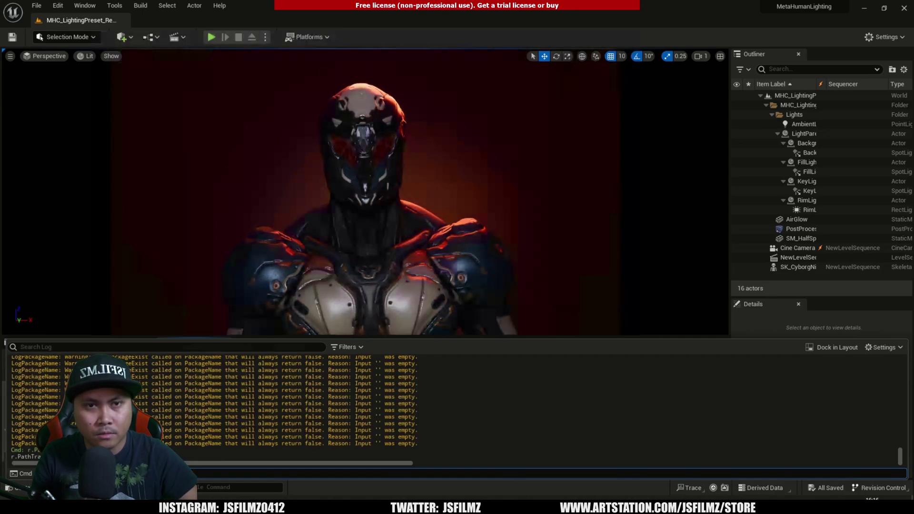
- Select the cyborg and render the viewport in Path Tracing view mode
click(323, 232)
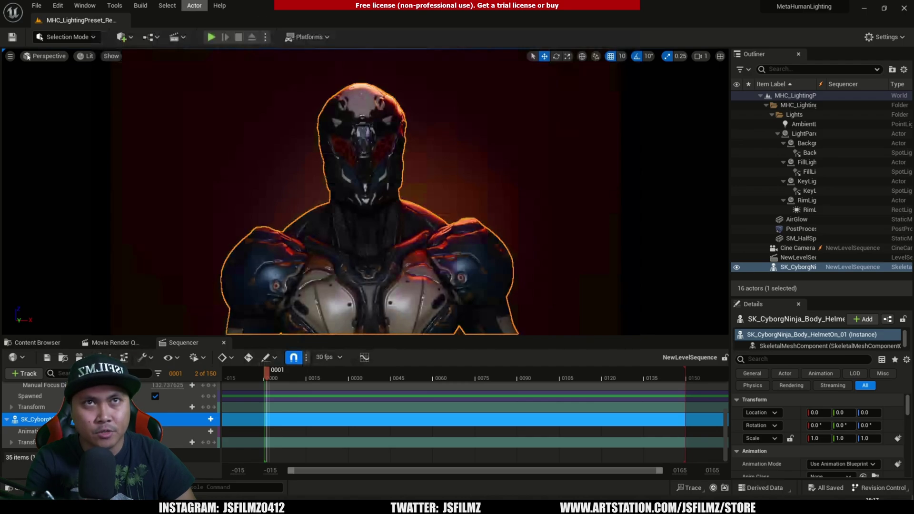
click(84, 56)
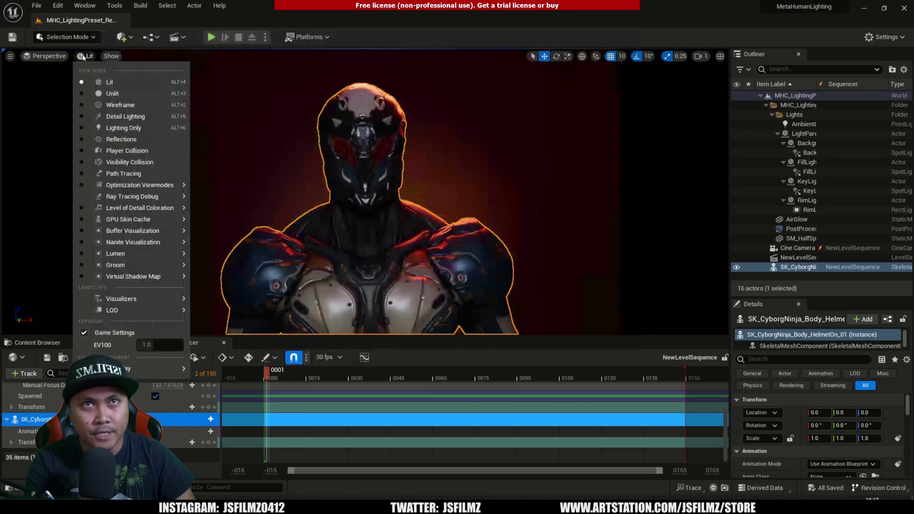
click(125, 174)
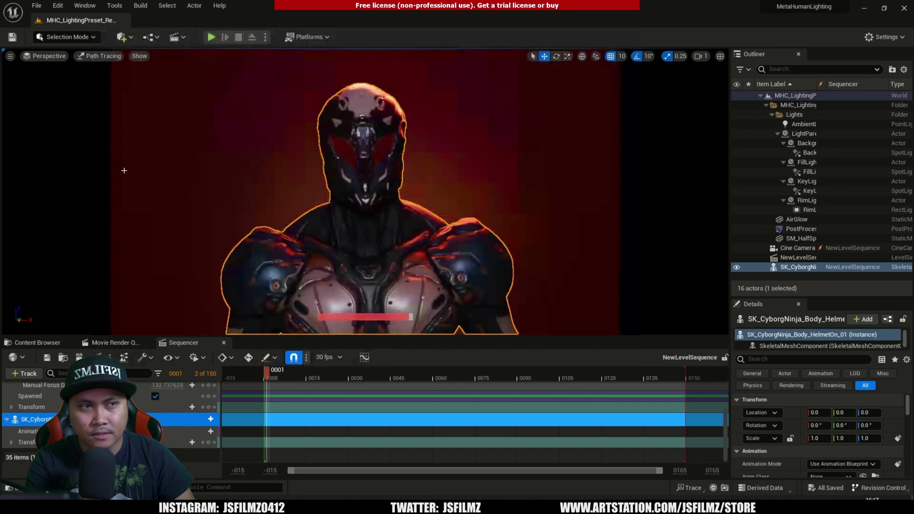
click(108, 57)
- Return the viewport to Lit and begin the two-GPU time entry on a new Notepad line
click(111, 76)
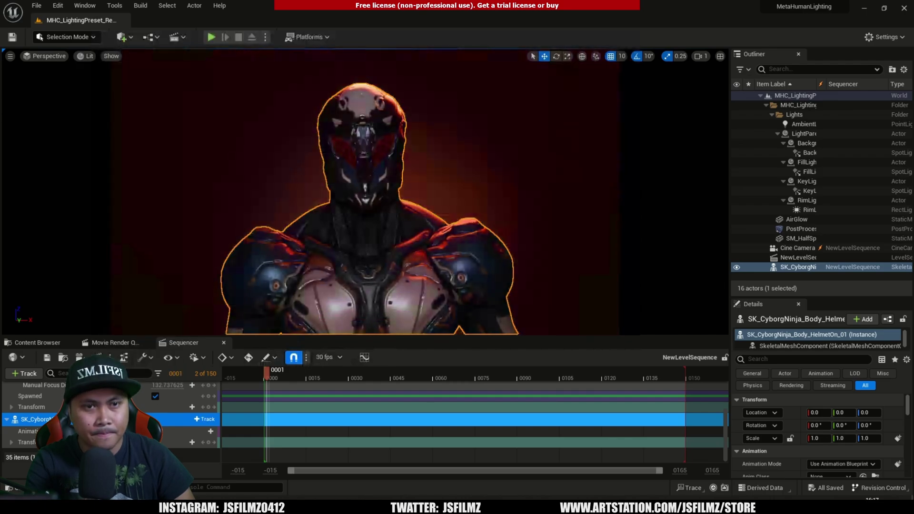
key(alt+Tab)
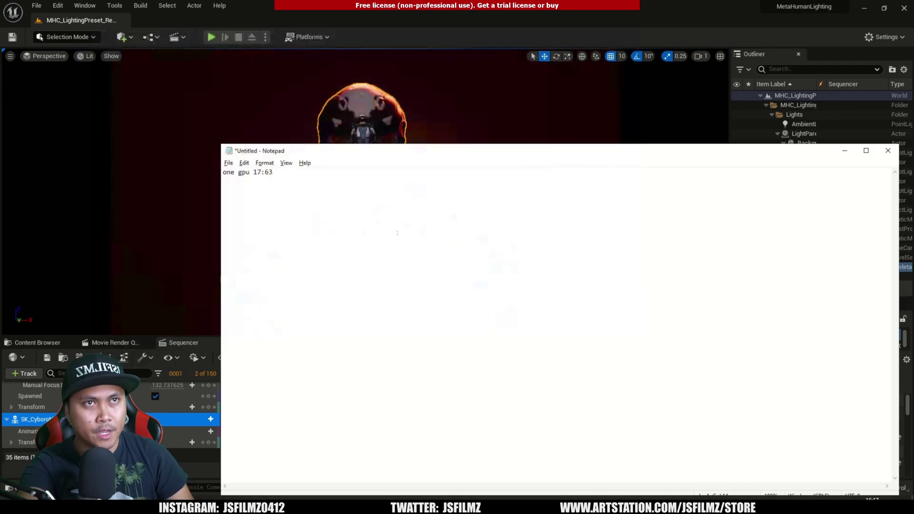
key(Return)
text(two gpus 09:38)
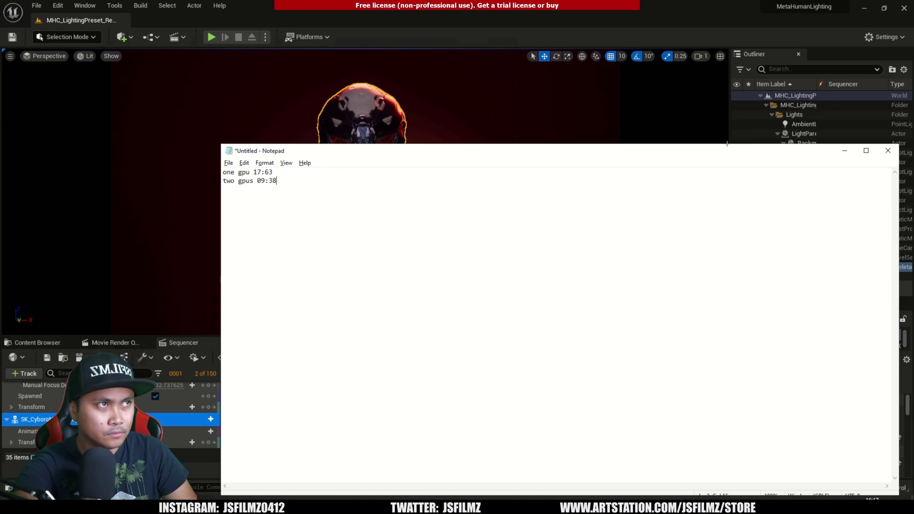
- Minimize the notes, apply the shortcut's edited GPU-count target, and relaunch Unreal Editor from it
click(845, 151)
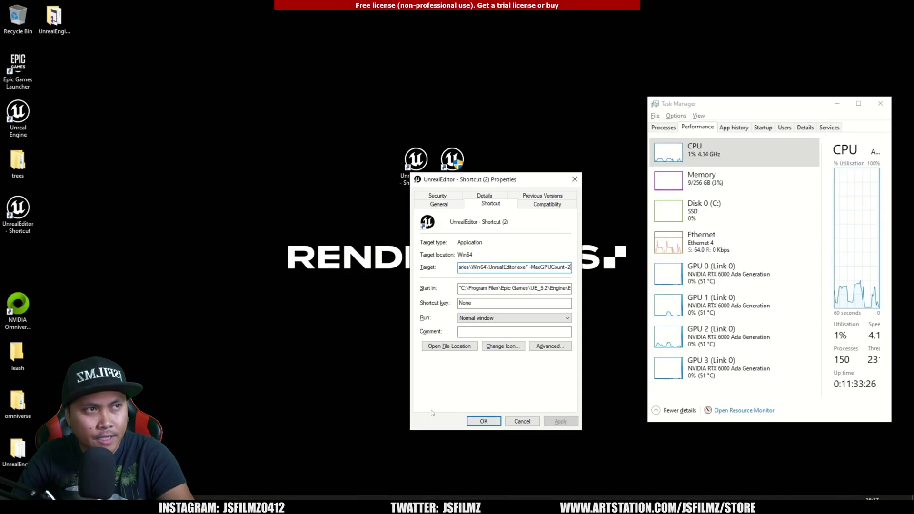
click(560, 421)
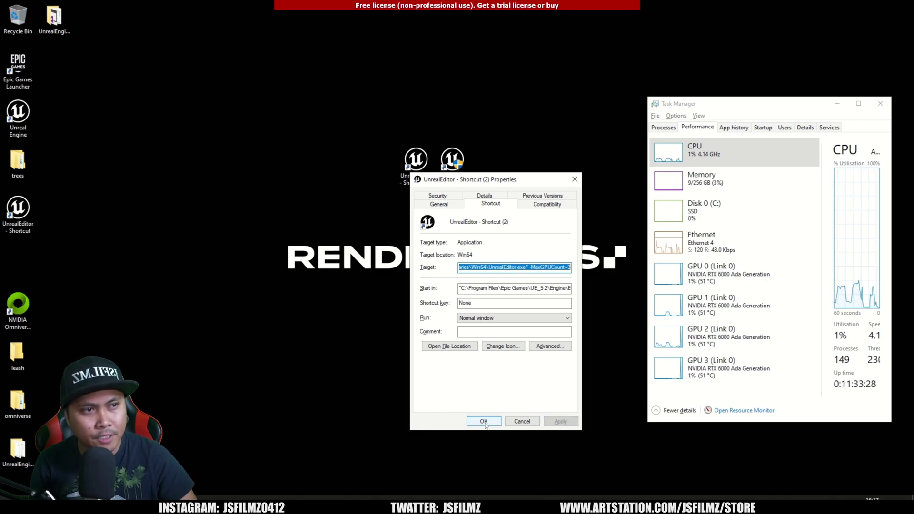
click(484, 422)
double_click(421, 183)
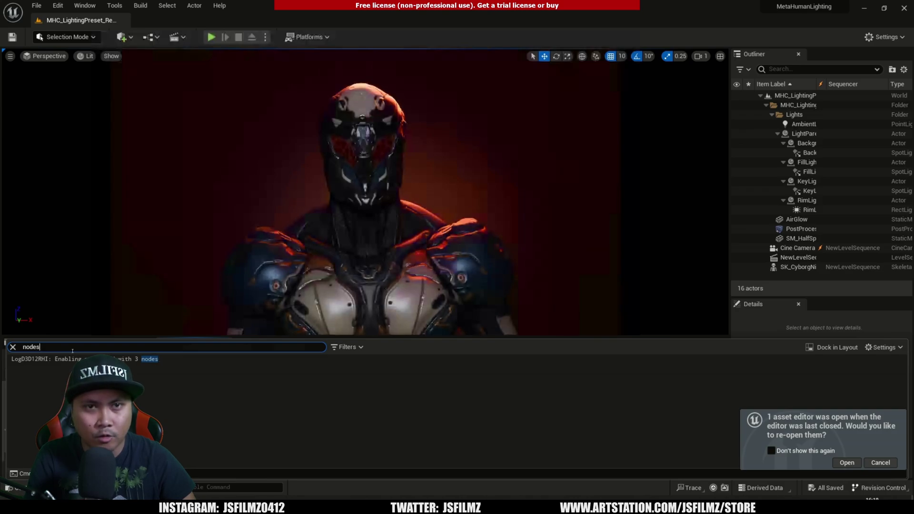
- Clear the 'nodes' log filter and rerun the r.PathTracing multi-GPU console command
key(ctrl+a)
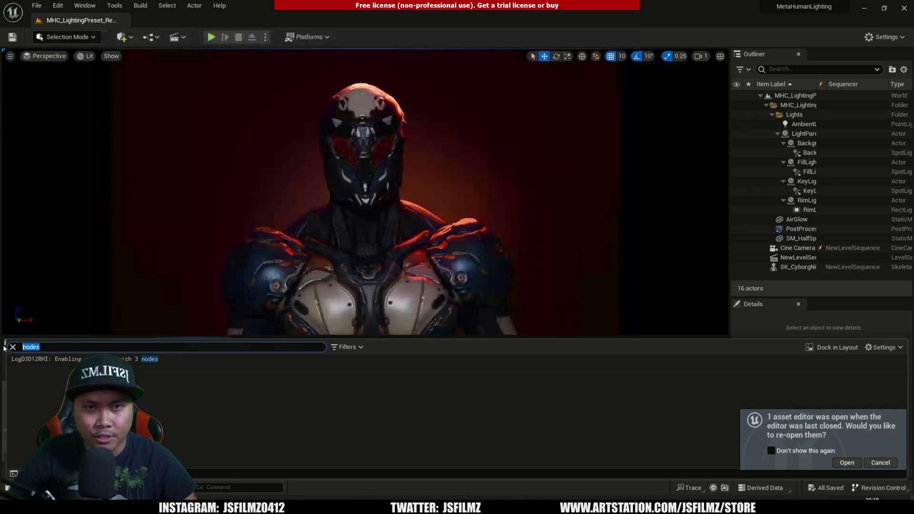
key(BackSpace)
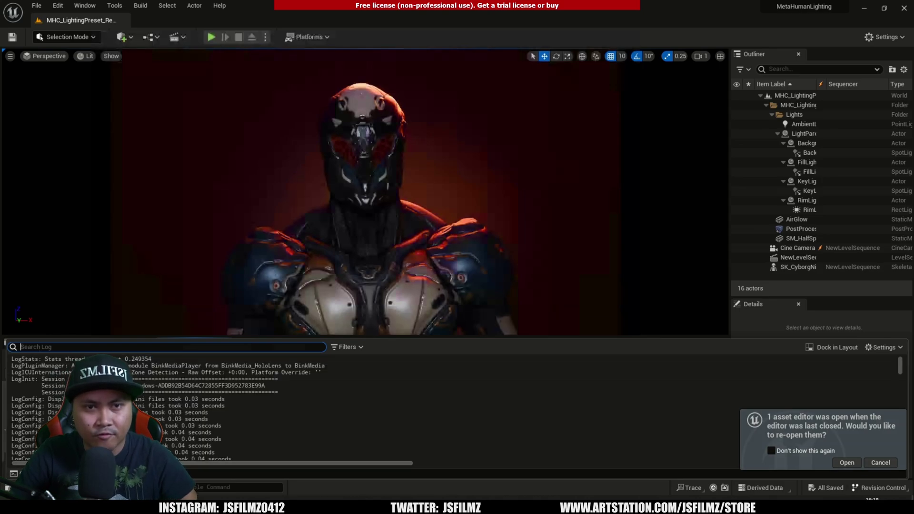
text(multigpu)
key(Up)
key(Up)
key(Return)
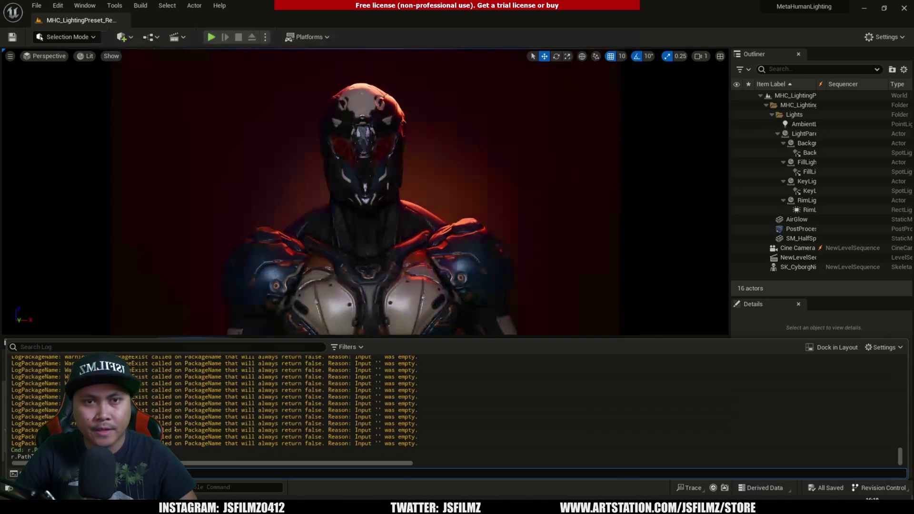
click(205, 333)
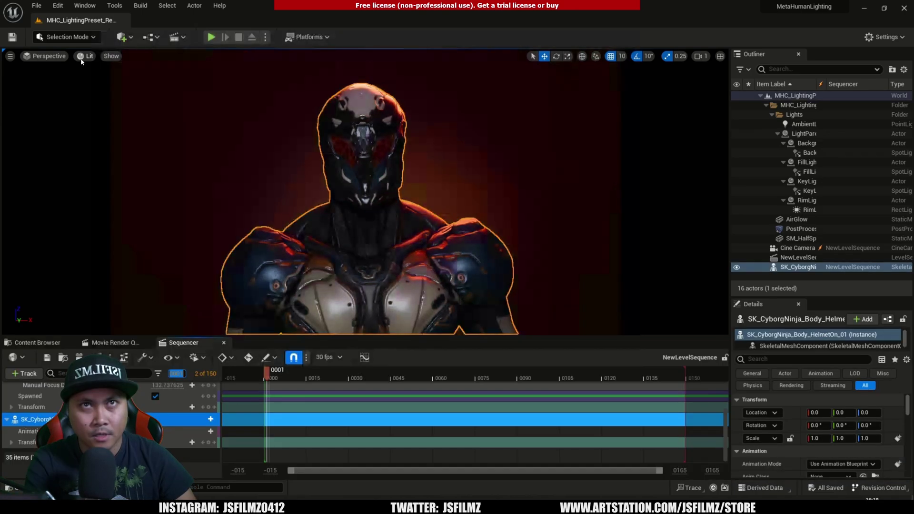
click(86, 56)
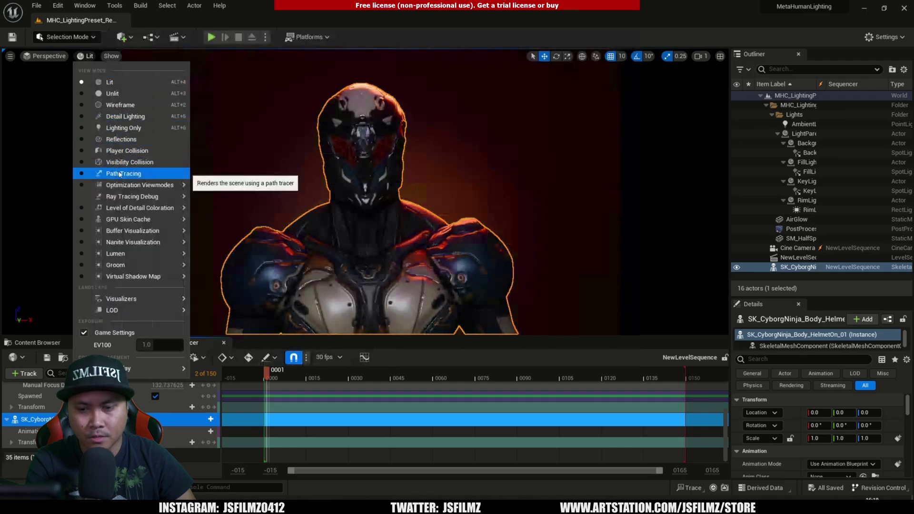
click(120, 173)
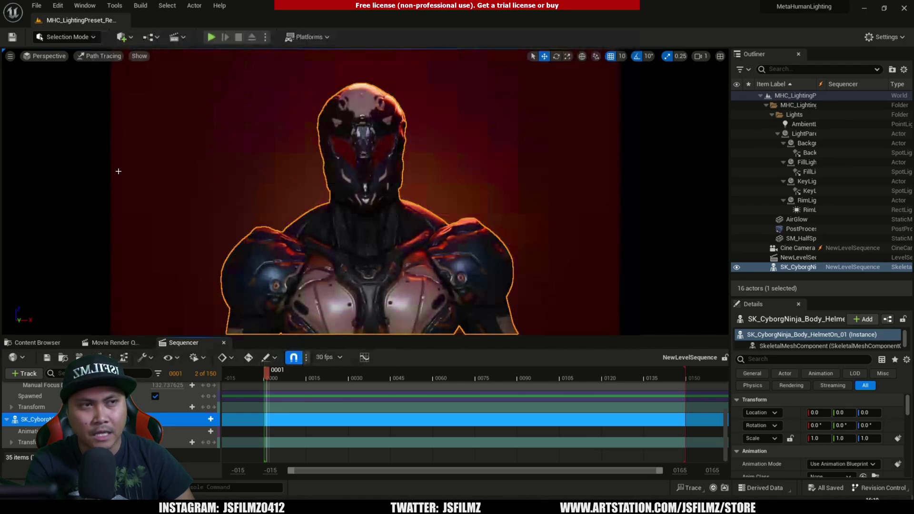
click(100, 56)
click(111, 82)
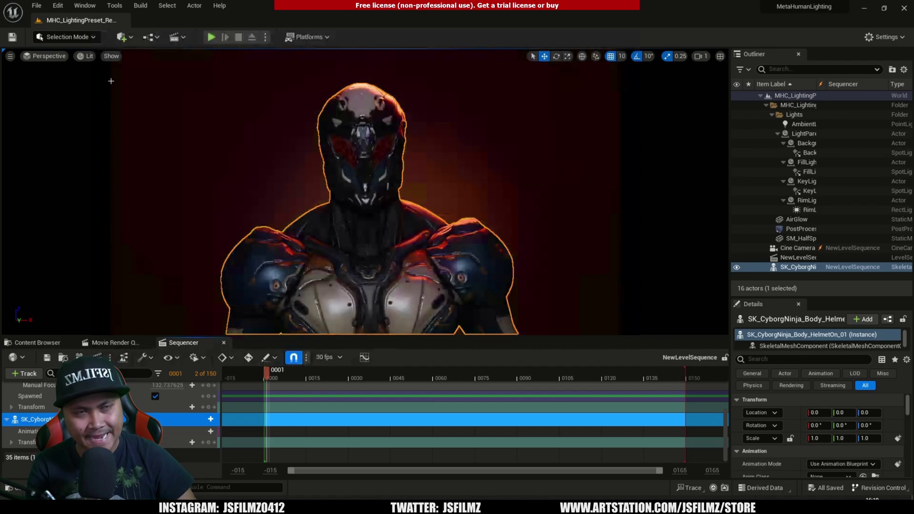
- Add 'three gpus 11:05' on a new line in the Notepad notes, then minimize them
key(alt+Tab)
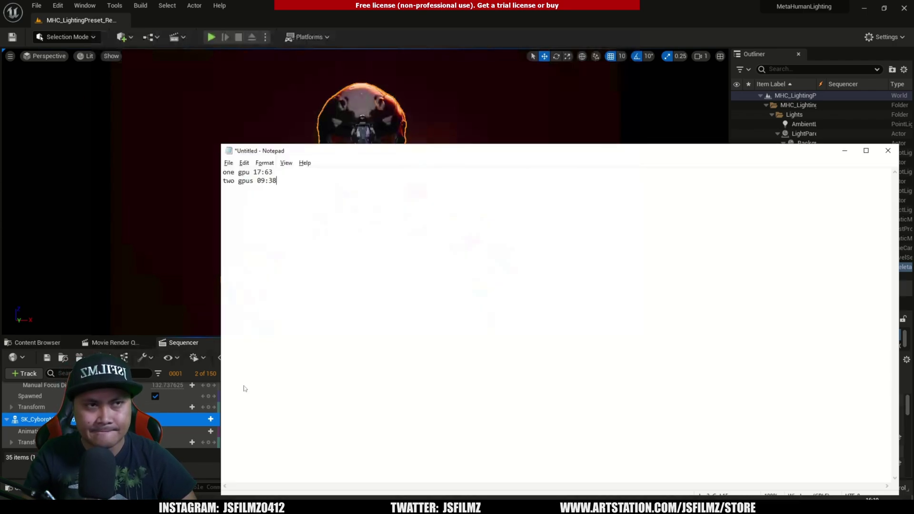
key(Return)
text(thre)
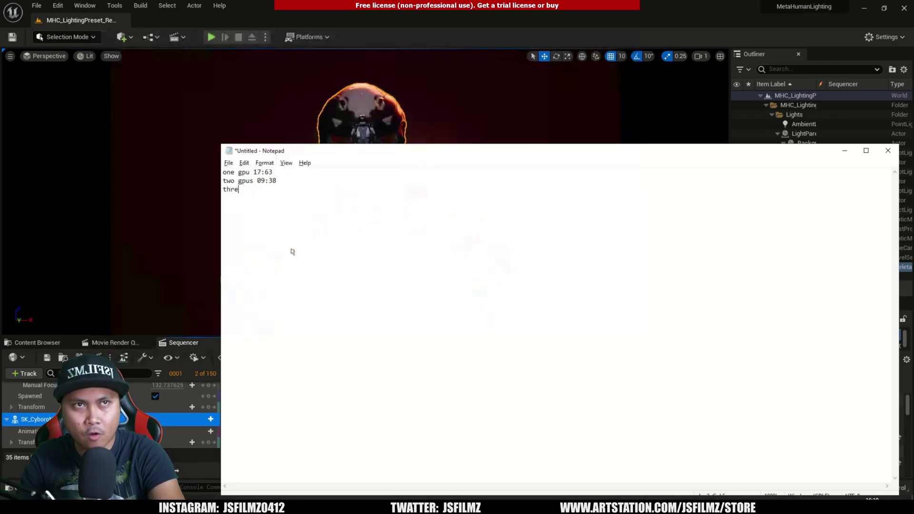
text(e gpus 11:05)
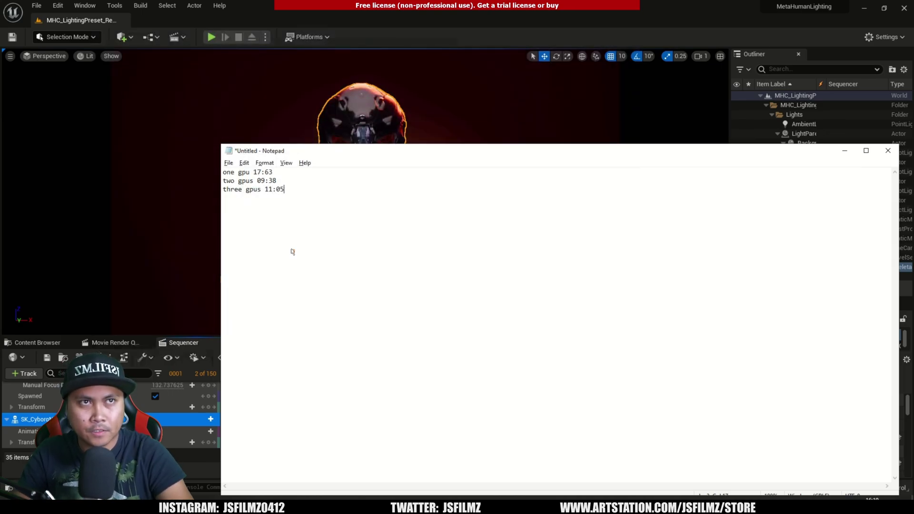
click(846, 153)
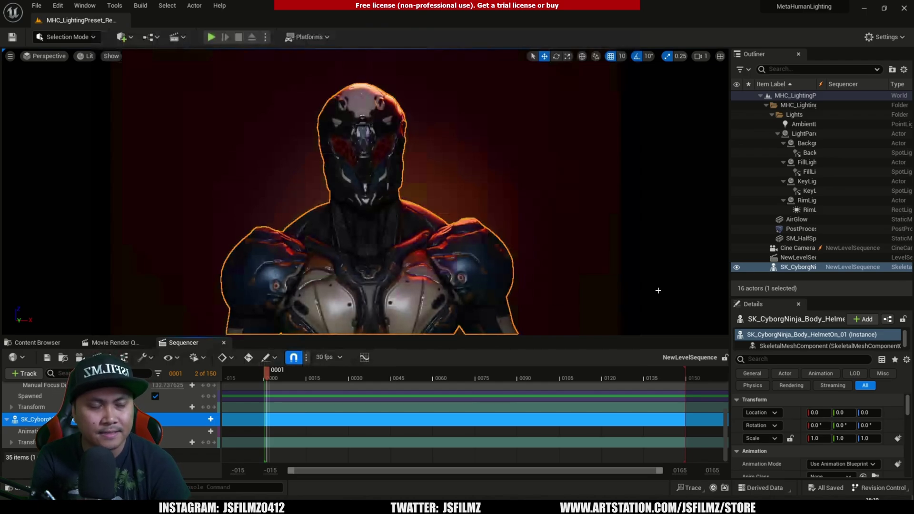
- Select the one- and two-GPU time lines in the Notepad notes, then minimize them
key(alt+Tab)
drag(524, 245, 463, 227)
click(536, 238)
drag(536, 239, 463, 228)
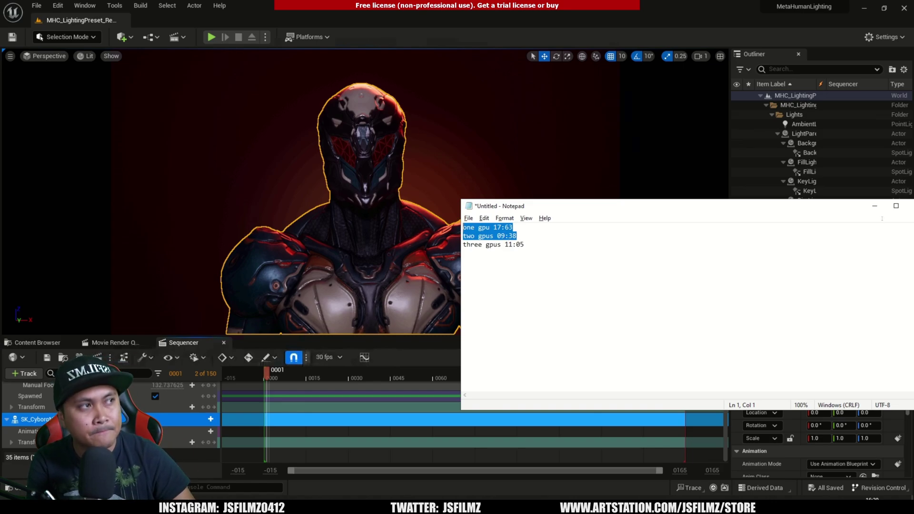
click(874, 206)
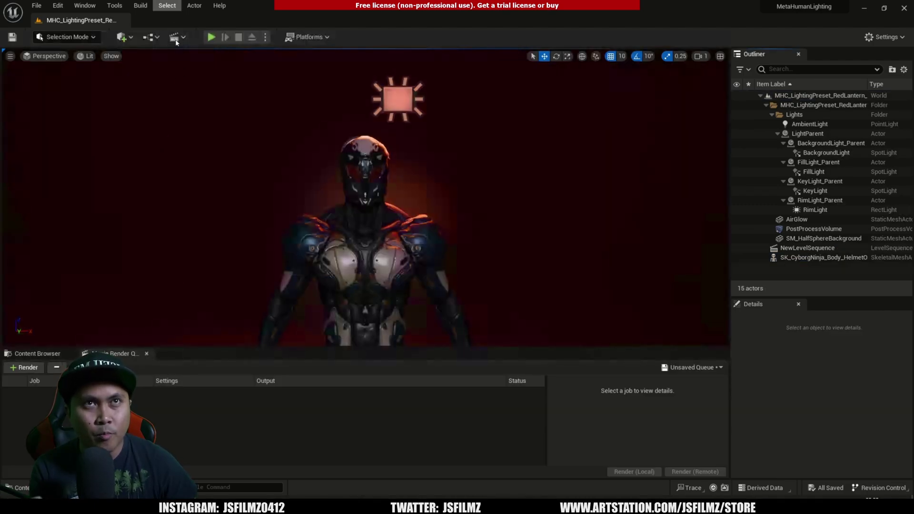
- Open NewLevelSequence, view through the cine camera, and show its Movie Render Queue job
click(176, 41)
click(204, 119)
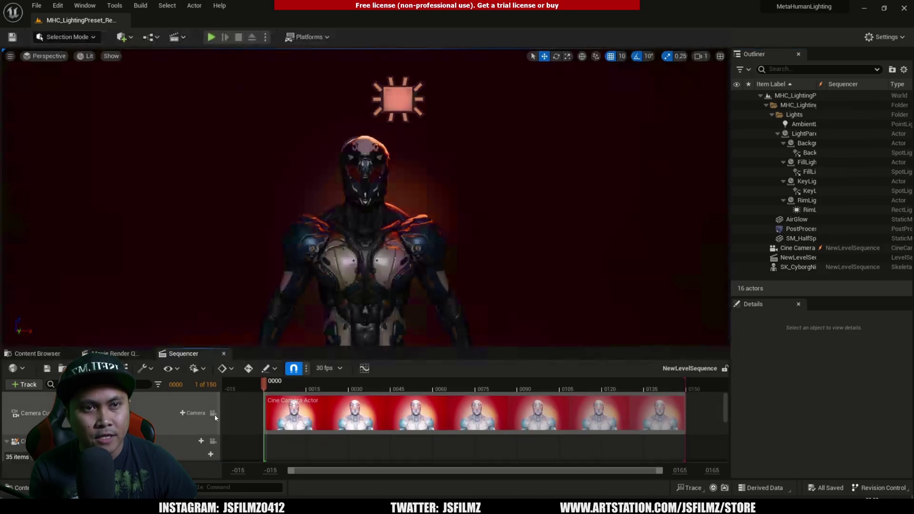
click(213, 413)
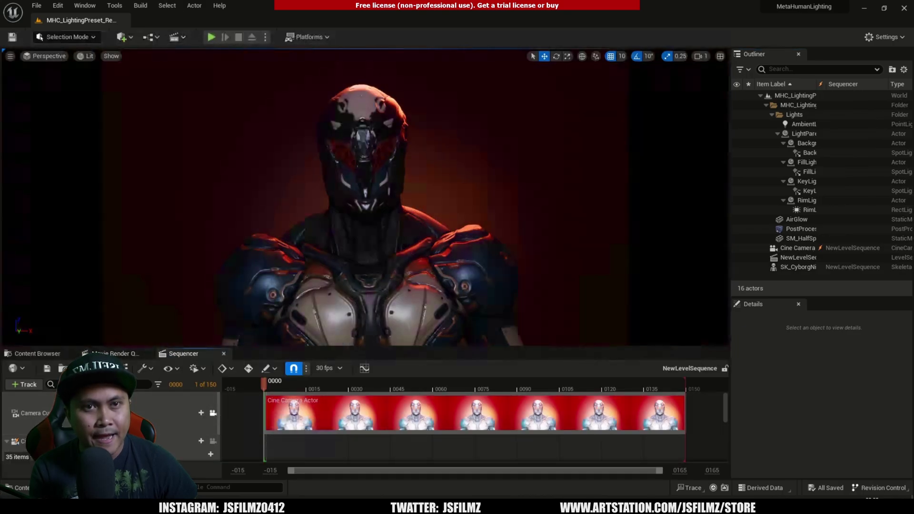
click(62, 368)
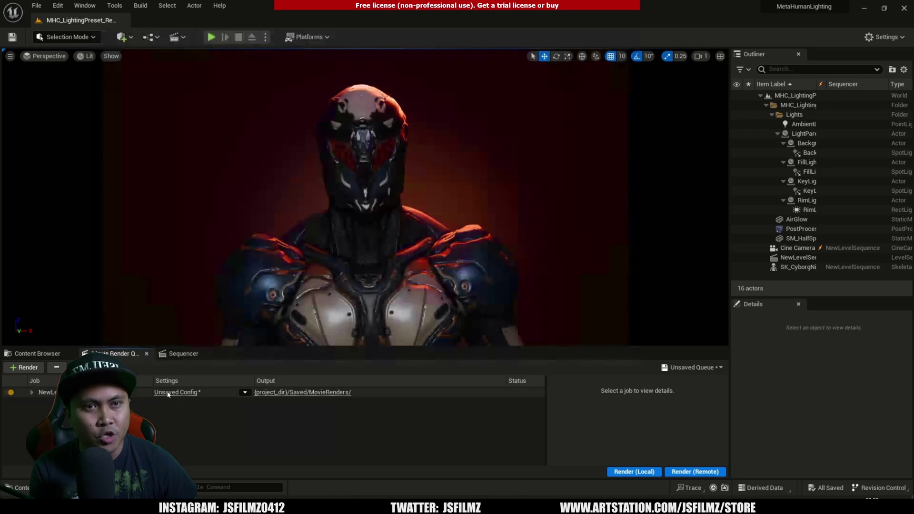
- Load the paththtestsst preset into the job settings and add the Path Tracer setting
click(167, 393)
click(585, 120)
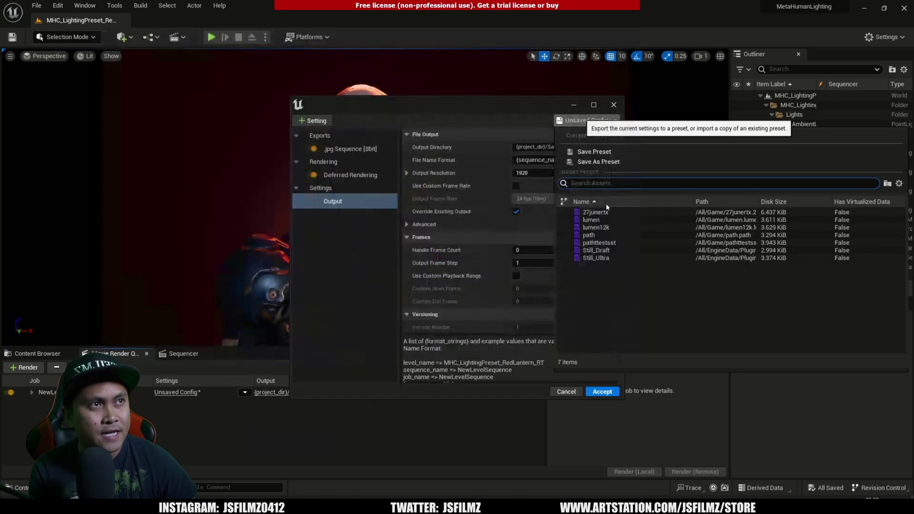
click(501, 236)
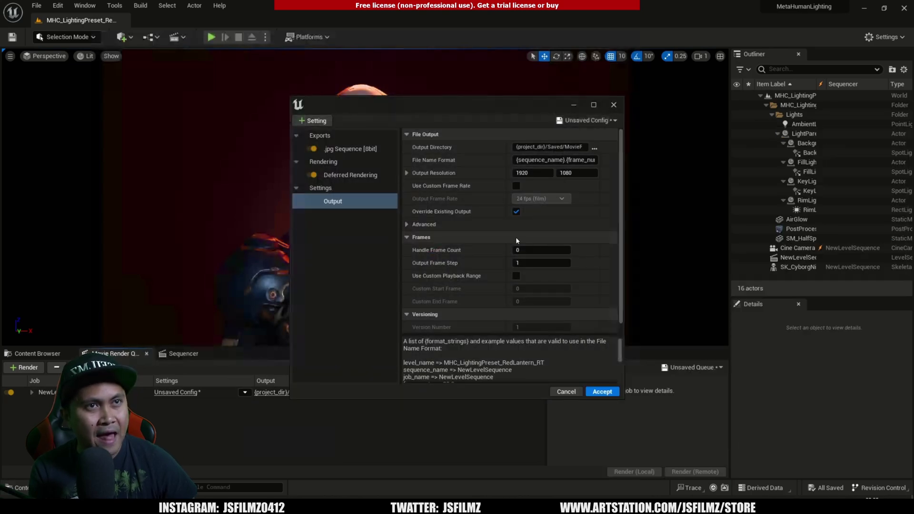
click(533, 272)
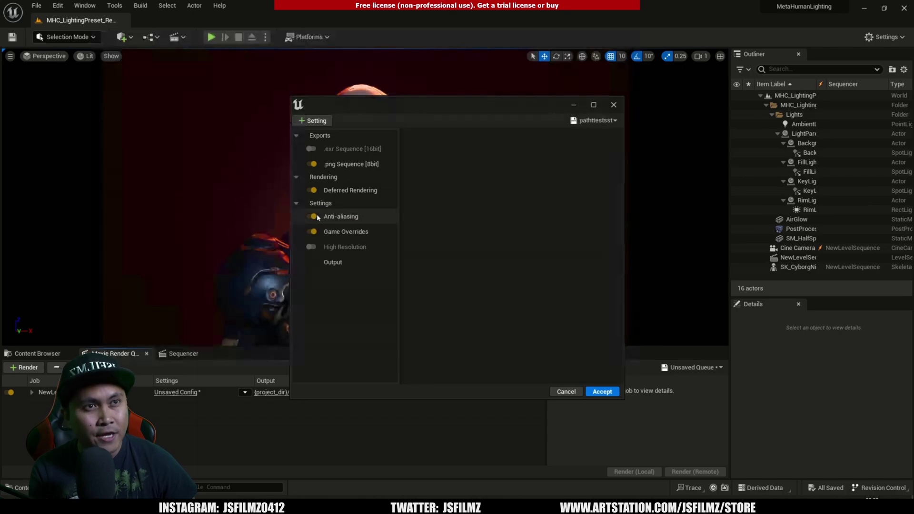
click(316, 121)
click(342, 329)
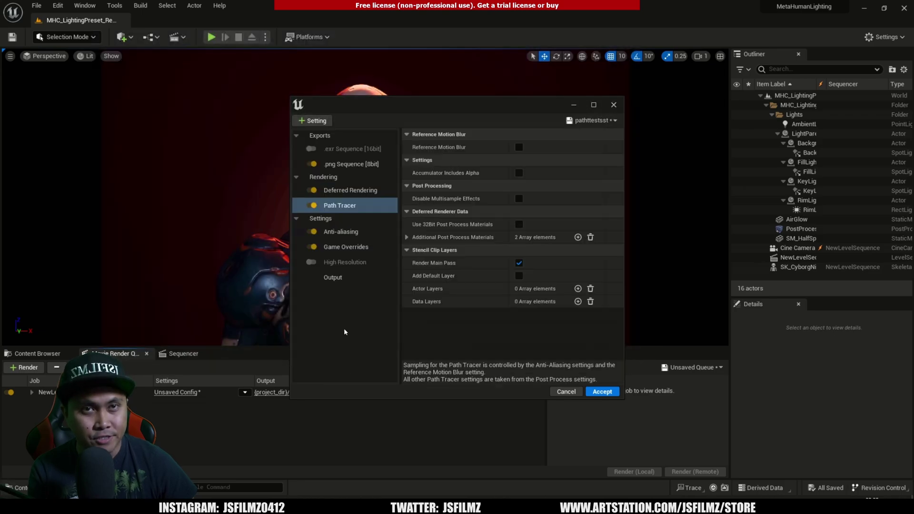
- Review Anti-aliasing and Output settings, then save the changes into the current preset
click(339, 237)
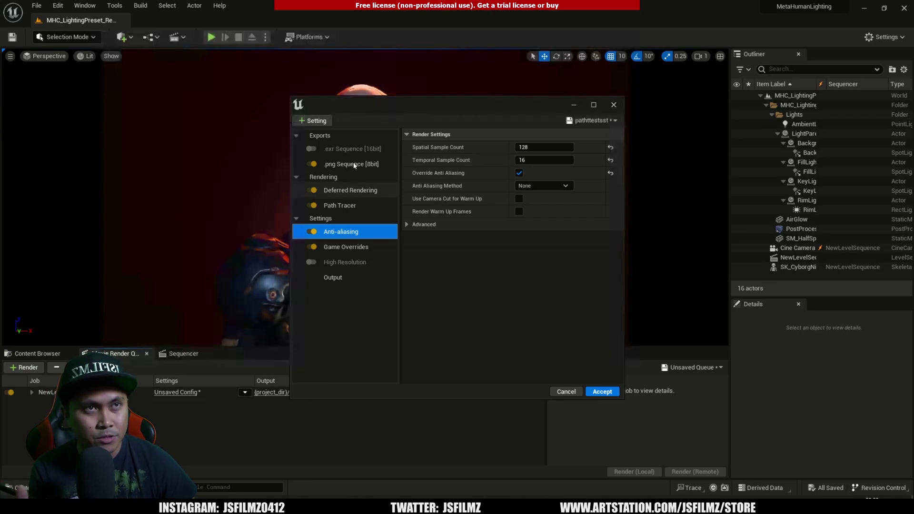
click(333, 277)
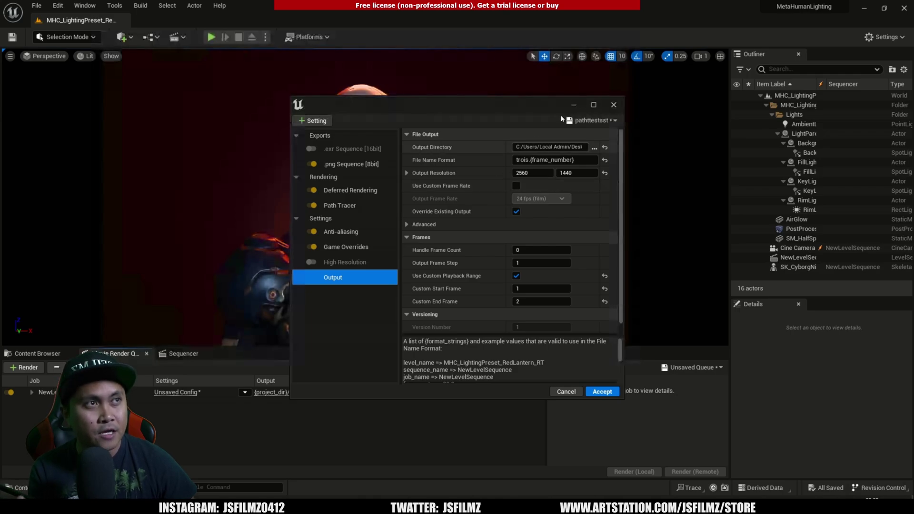
click(590, 122)
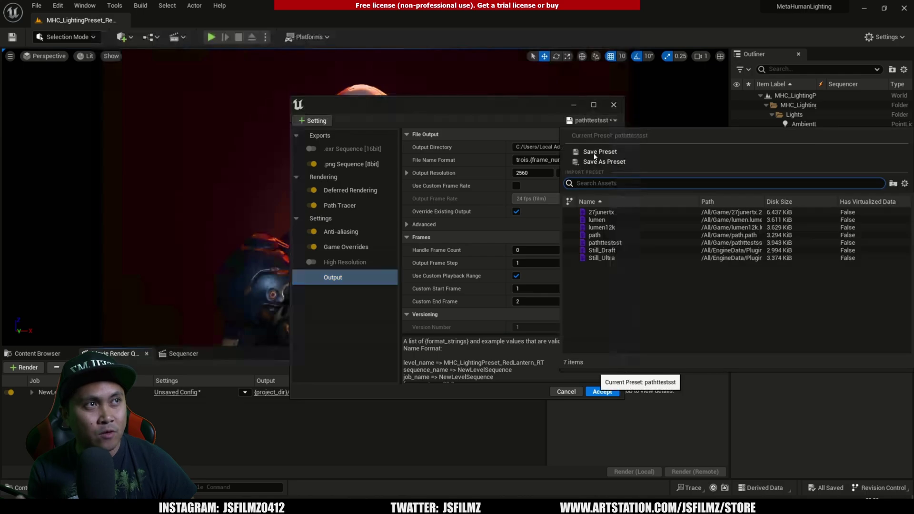
click(595, 148)
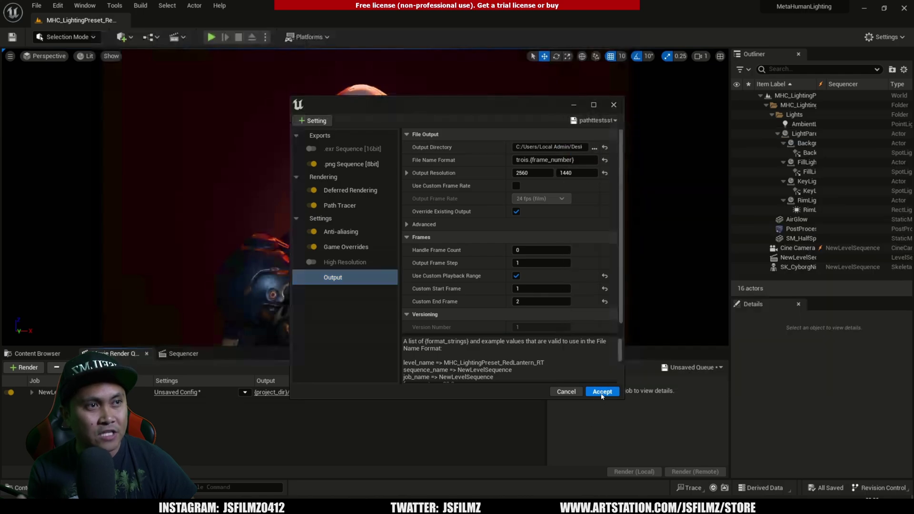
- Set the output directory to Desktop/rendetests/three and accept the job settings
click(525, 160)
text(.)
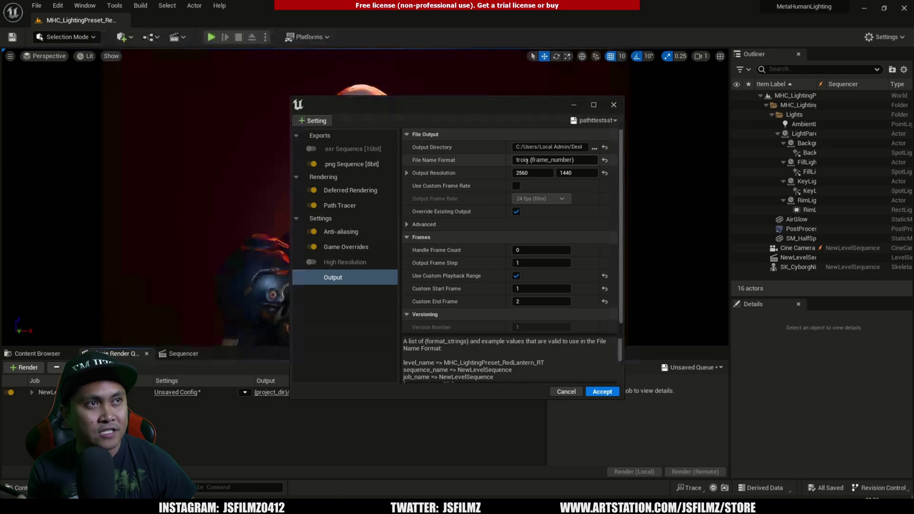
click(594, 148)
click(435, 122)
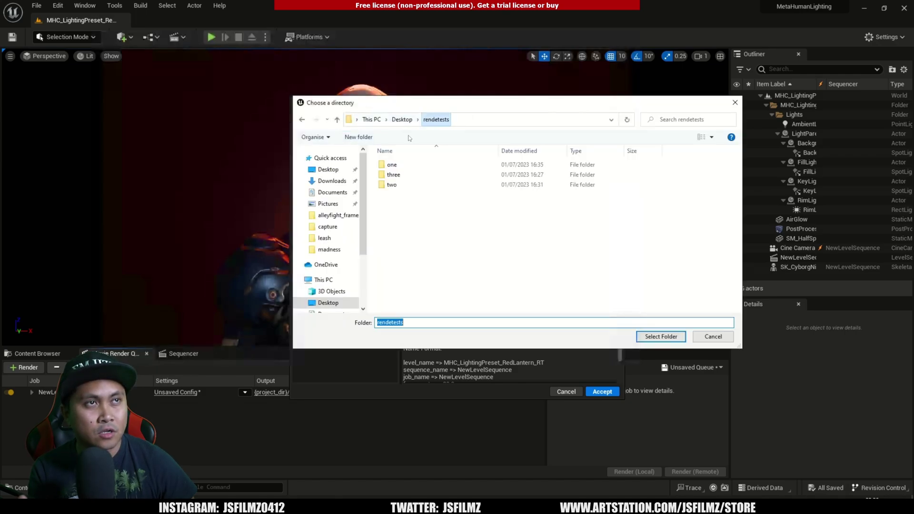
double_click(400, 175)
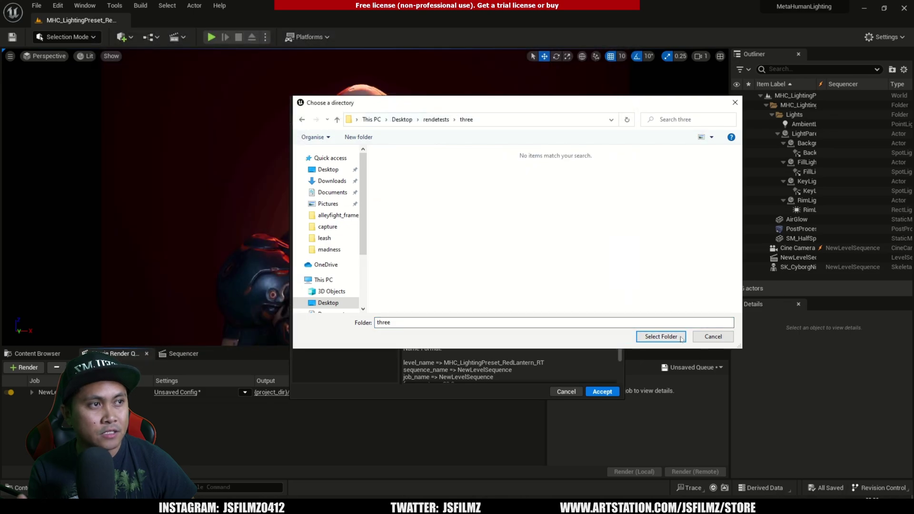
click(660, 337)
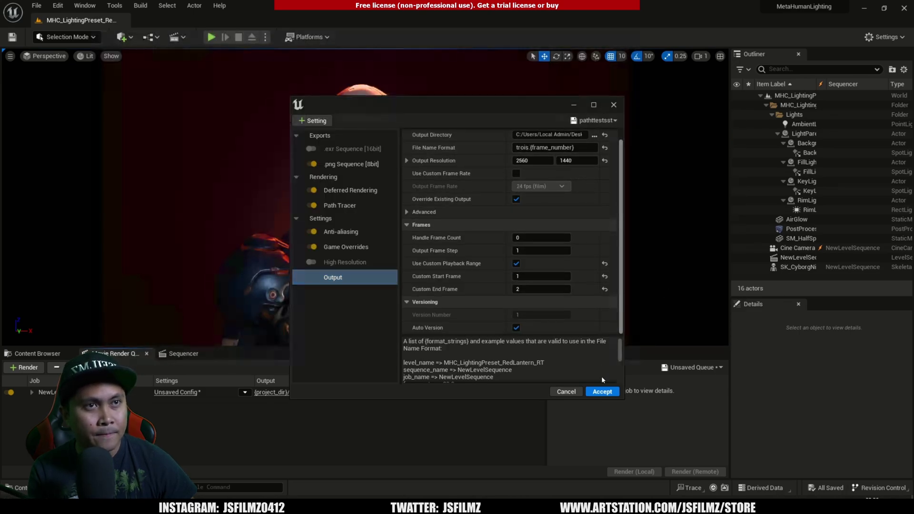
click(602, 391)
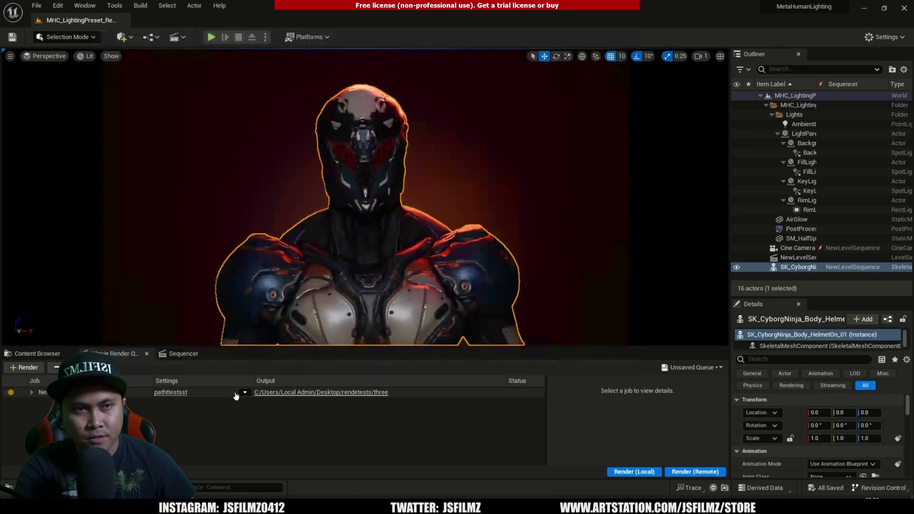
- Recheck and accept the NewLevelSequence job settings, then start the local path-traced render
click(178, 393)
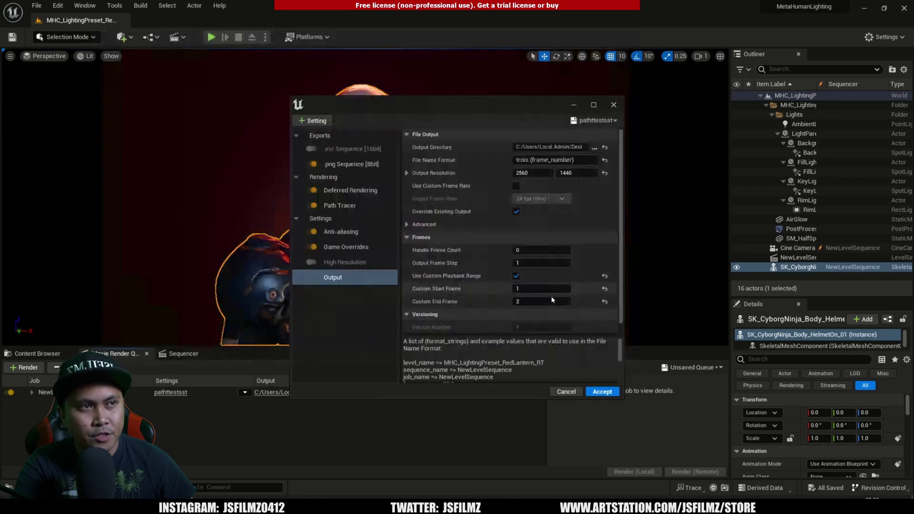
click(602, 392)
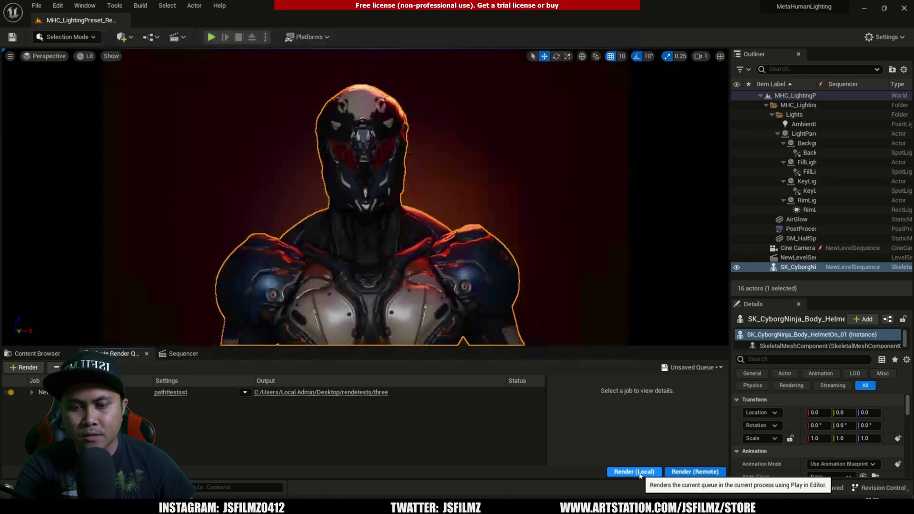
click(640, 473)
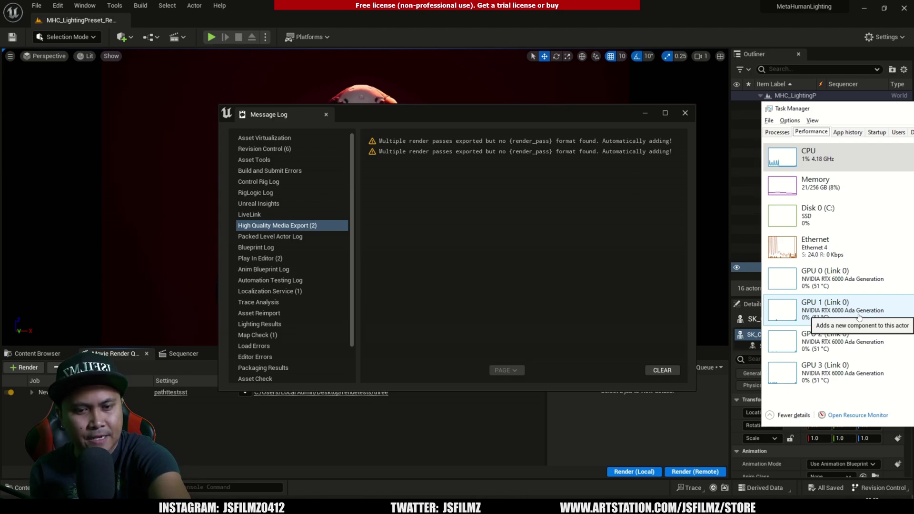
- Close the Message Log and log 'three gpus 1:56 render' in Notepad, then minimize it
click(686, 114)
click(685, 112)
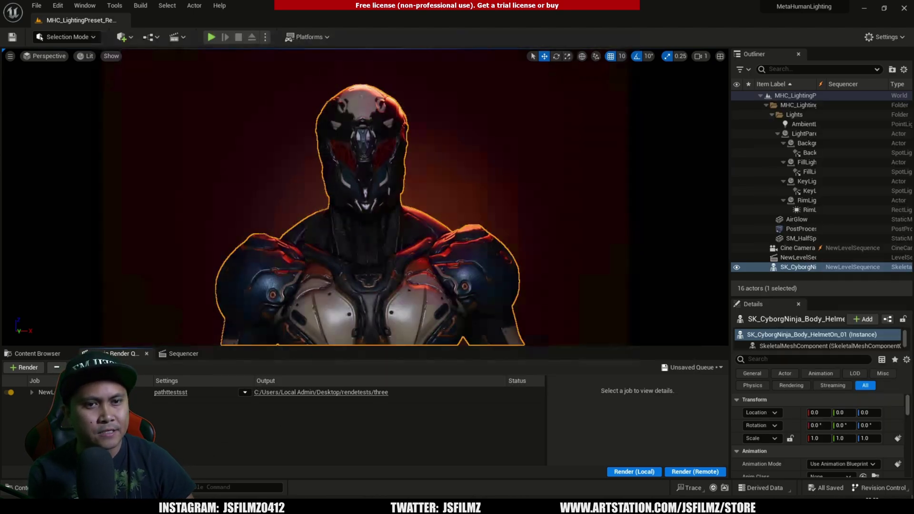
key(alt+Tab)
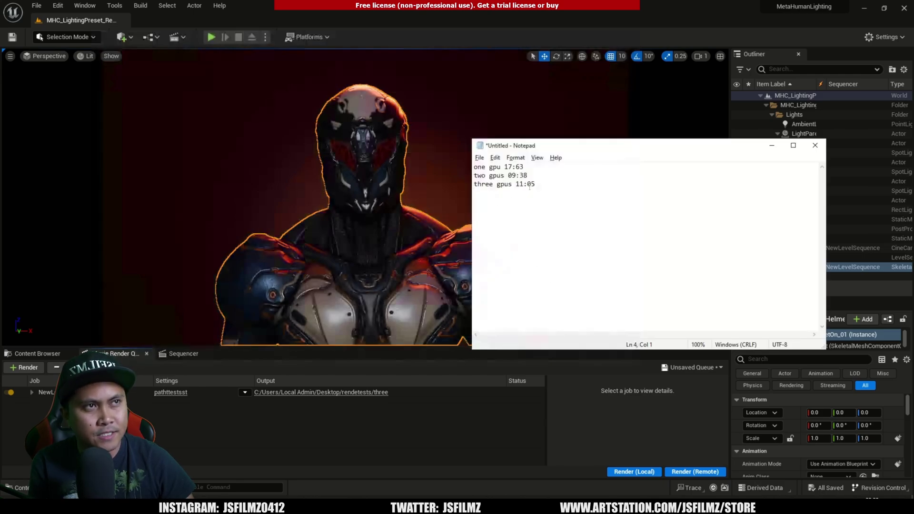
text(three gpus :)
text(56)
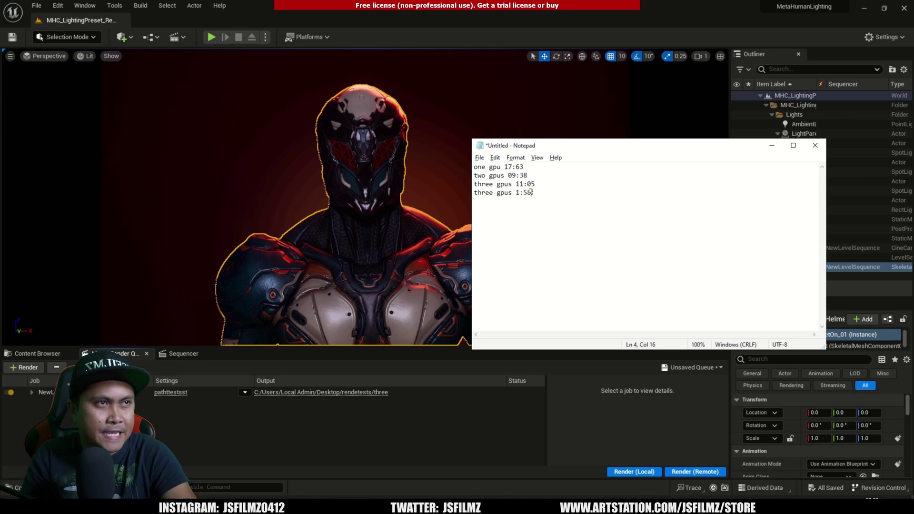
text( render)
click(771, 145)
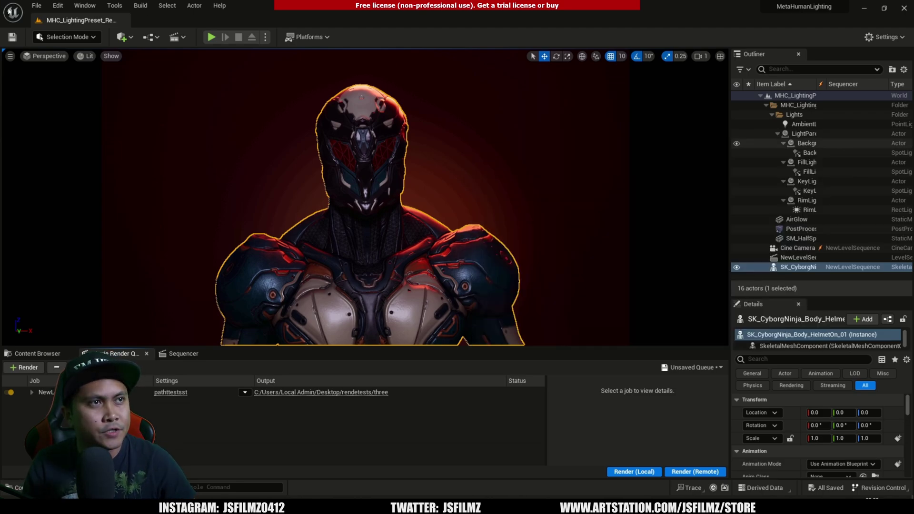
- Save all, confirm the shortcut's -MaxGPUCount Target, and relaunch from UnrealEditor - Shortcut (2)
click(36, 6)
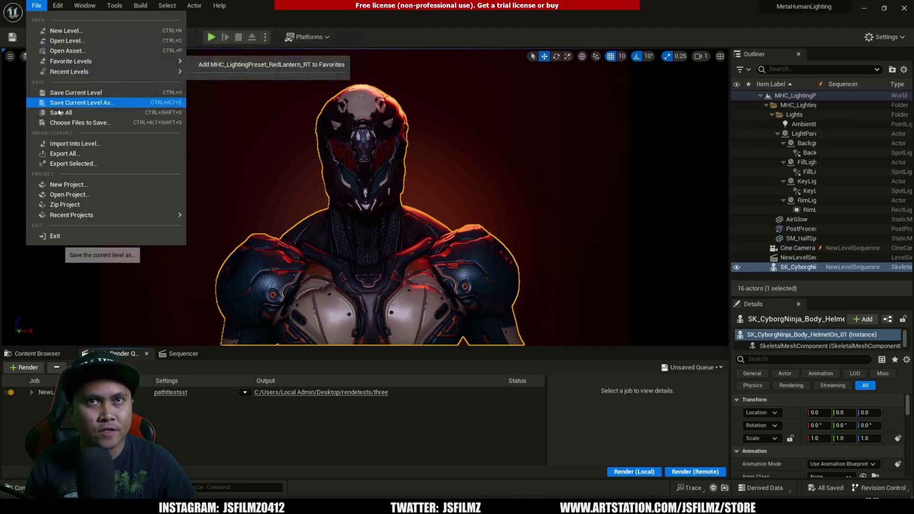
click(57, 107)
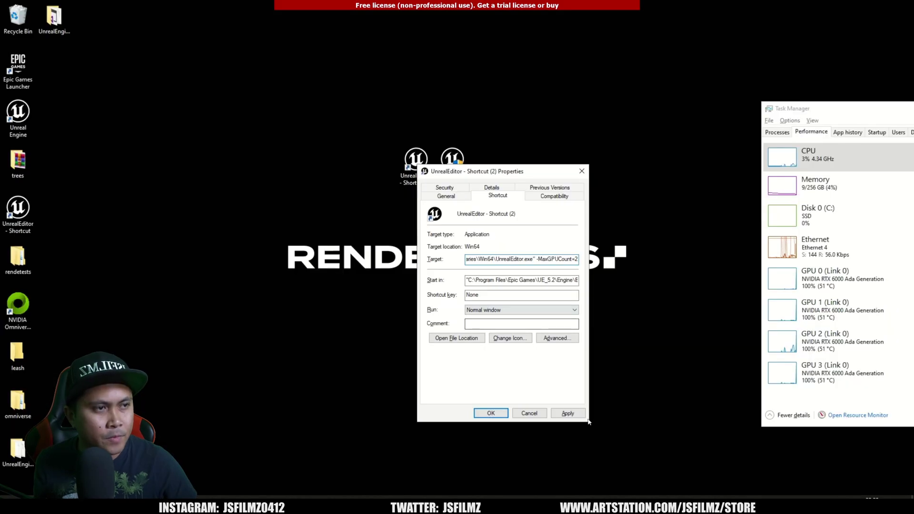
click(567, 413)
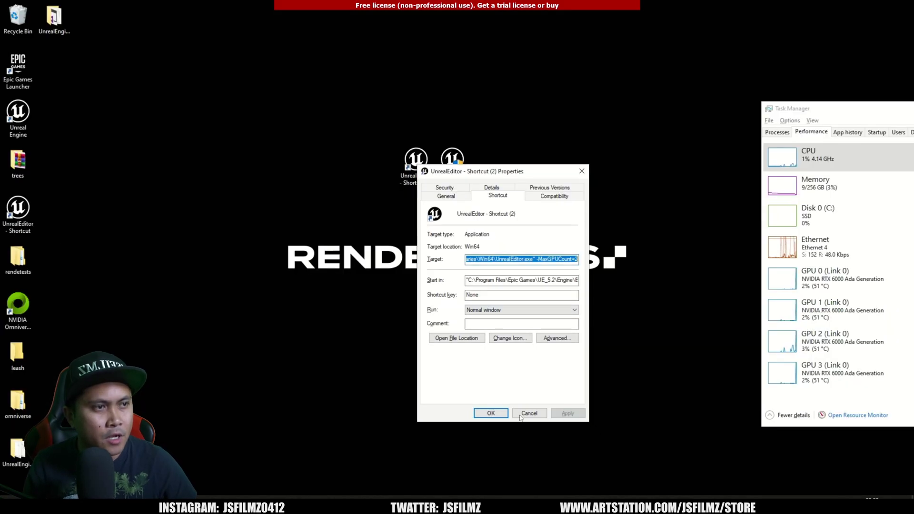
click(491, 413)
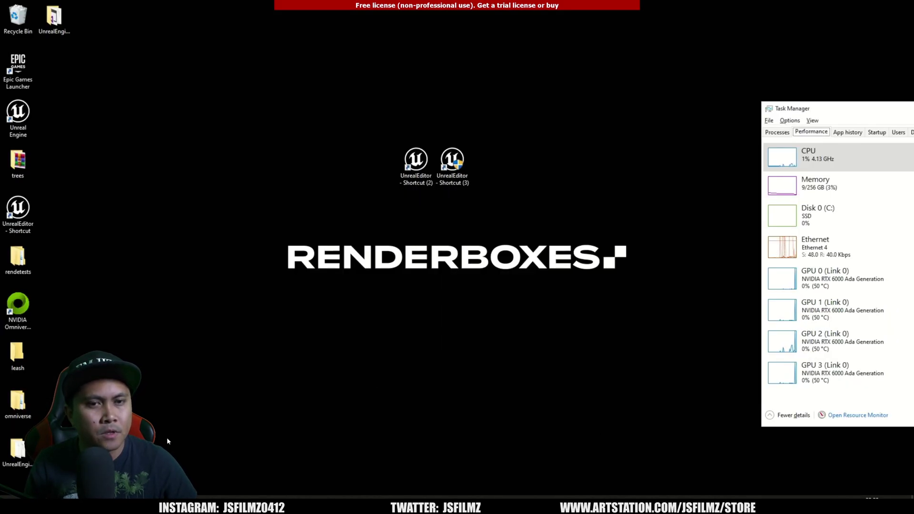
click(421, 163)
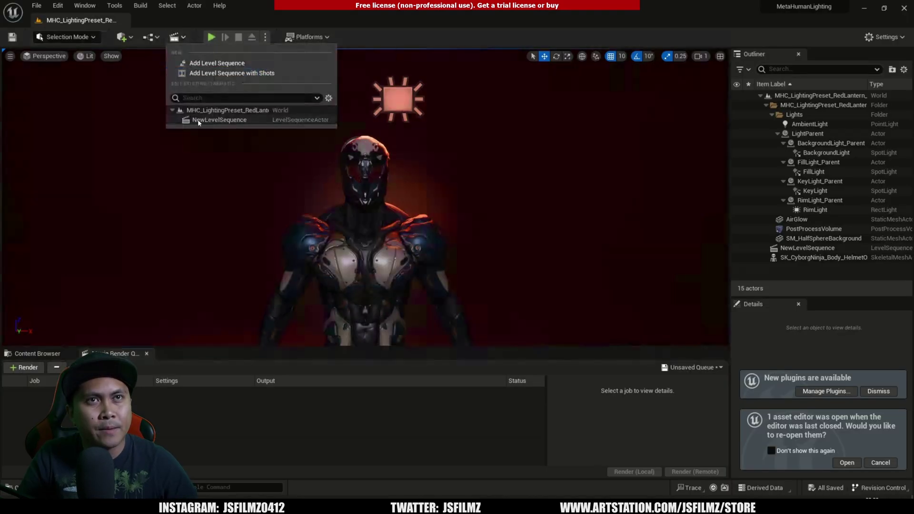
click(195, 123)
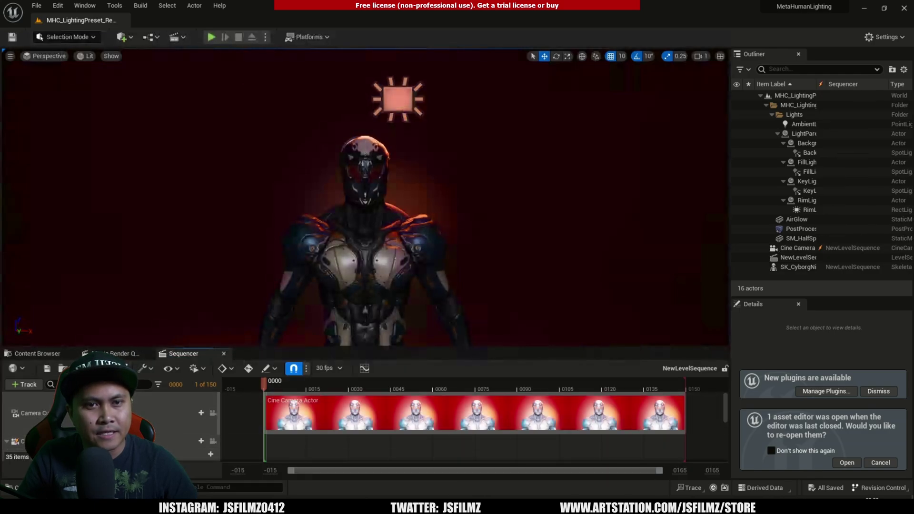
- Filter the Output Log for 'nodes', then clear the filter
click(110, 487)
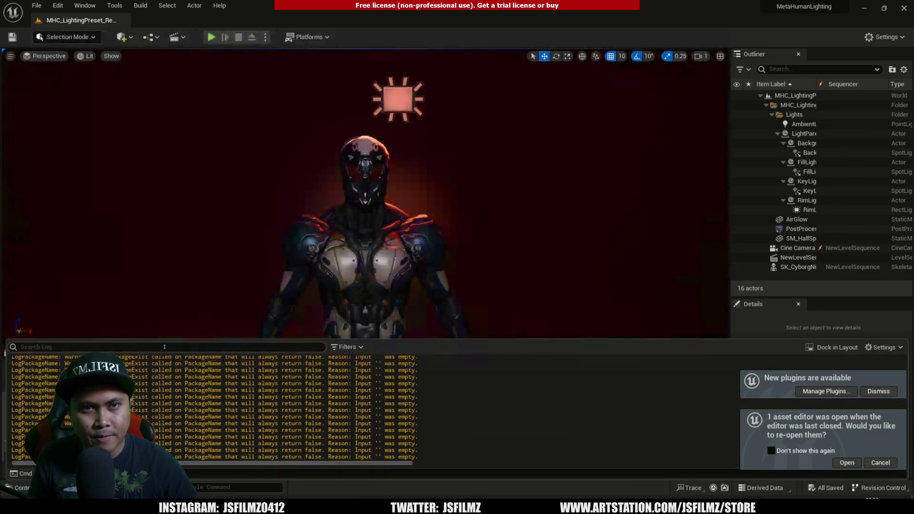
click(165, 347)
text(nodes)
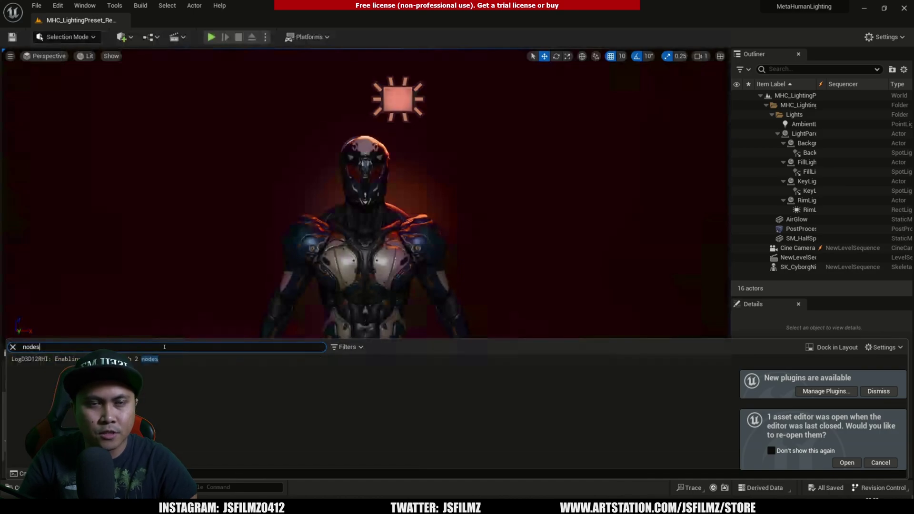
key(ctrl+a)
key(BackSpace)
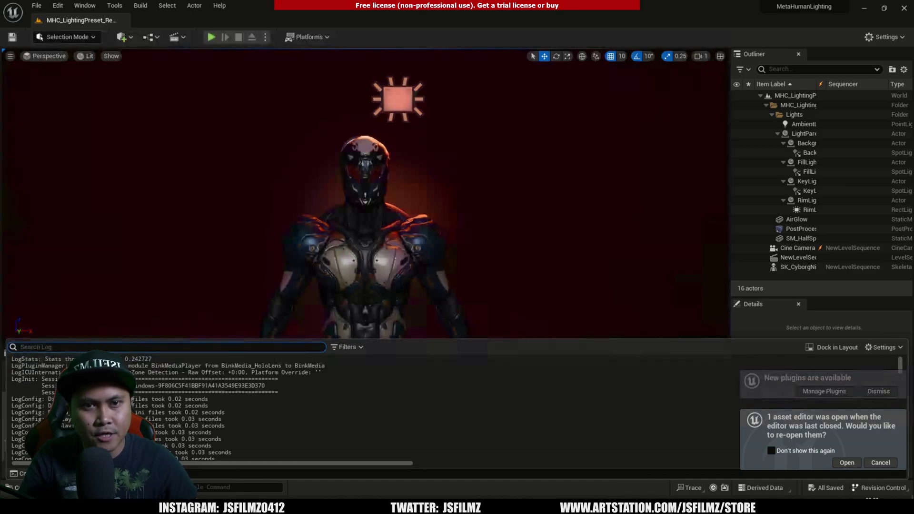
- Run the multi-GPU path tracing console command found by typing 'multigpu'
key(grave)
text(m)
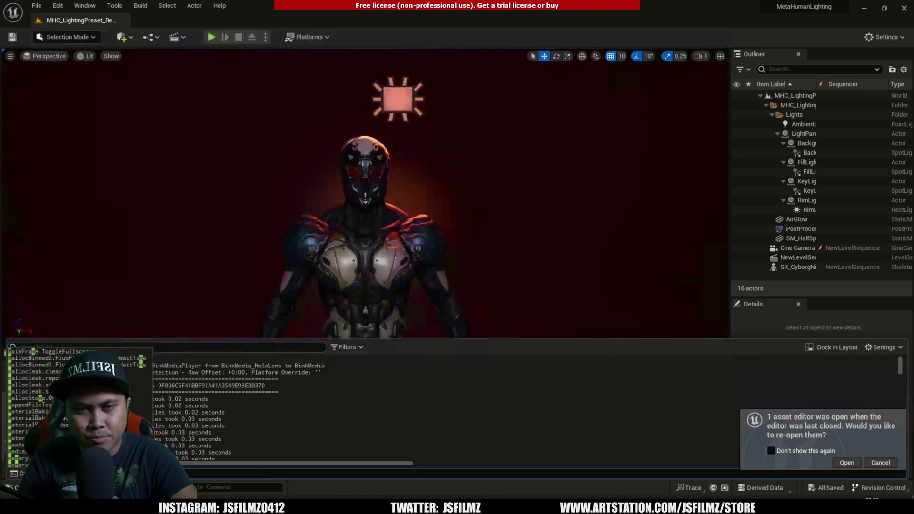
text(ultigpu)
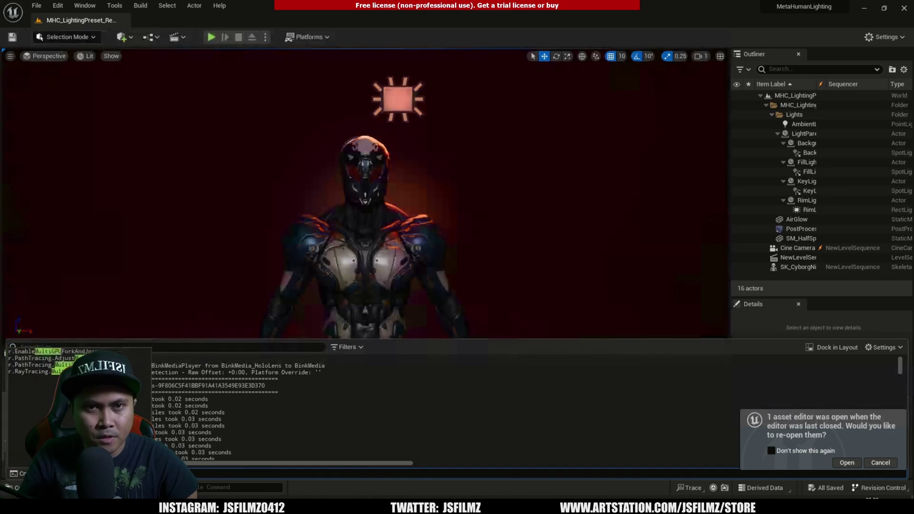
key(Down)
key(Down)
key(Down)
key(Return)
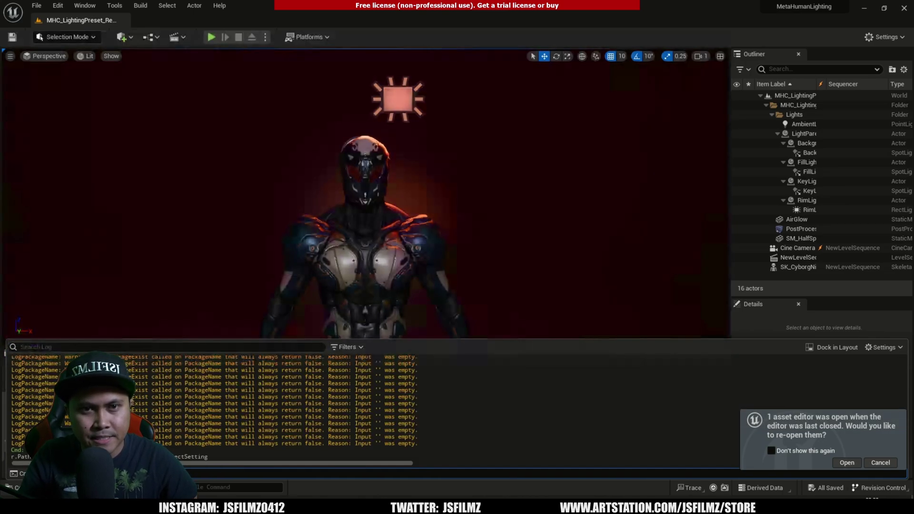
click(209, 98)
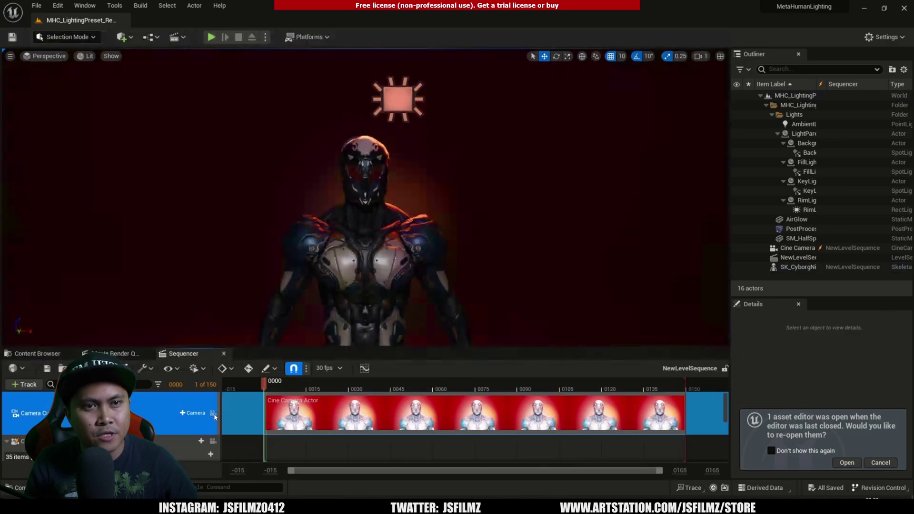
- Load the saved paththtestsst path-tracing preset into the queued job's settings
click(117, 353)
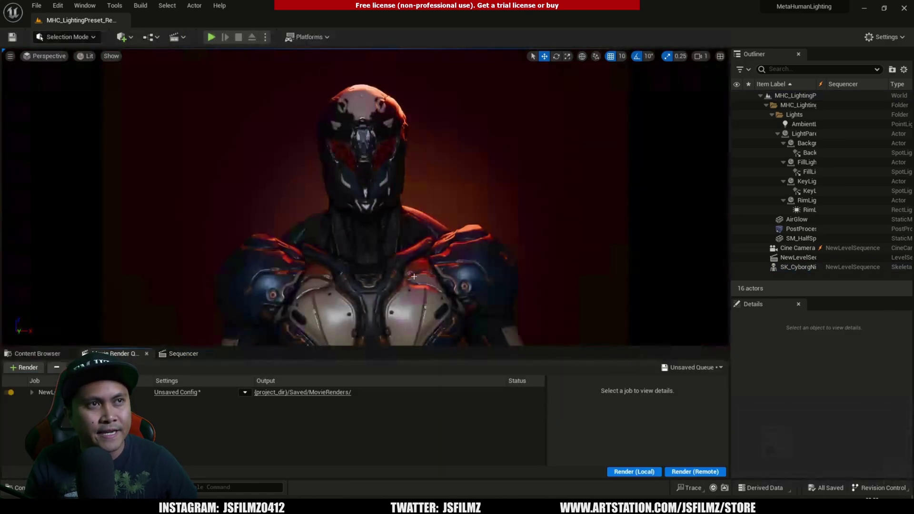
click(174, 392)
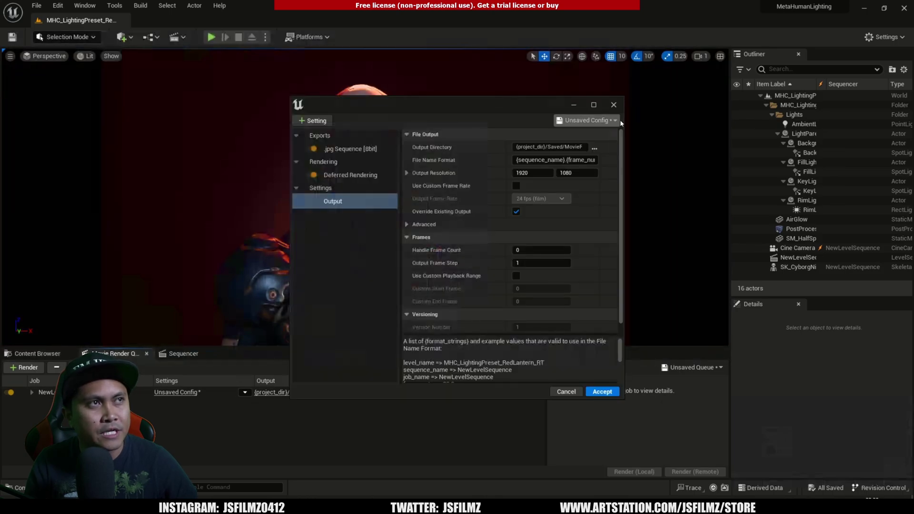
click(590, 121)
click(591, 235)
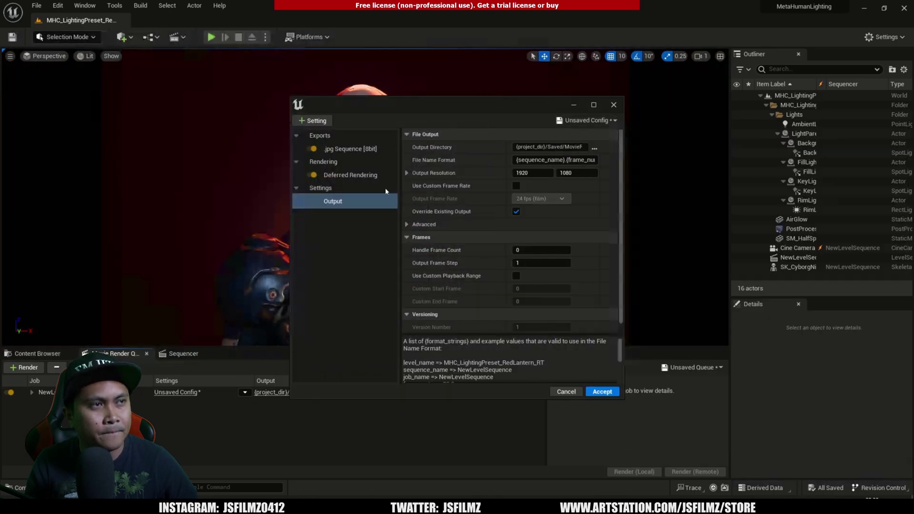
click(532, 272)
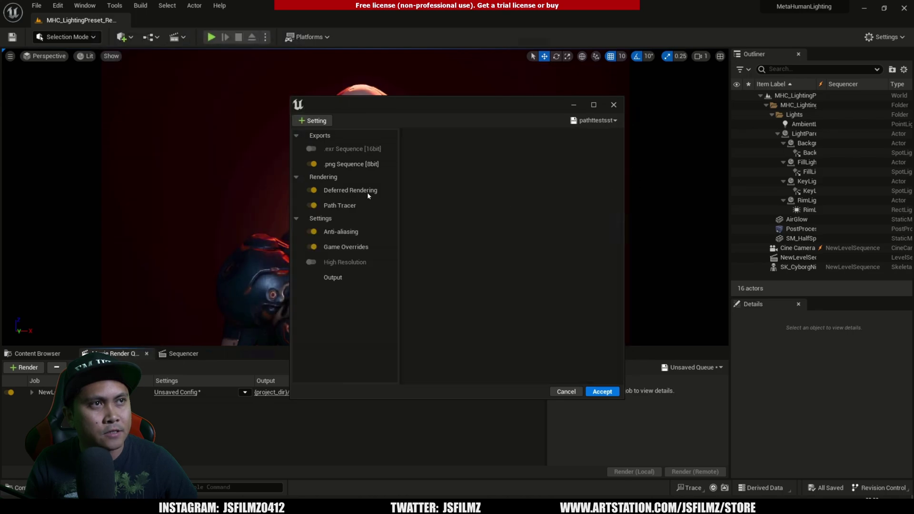
- Set the output directory to Desktop/rendetests/two and accept the job settings
click(344, 280)
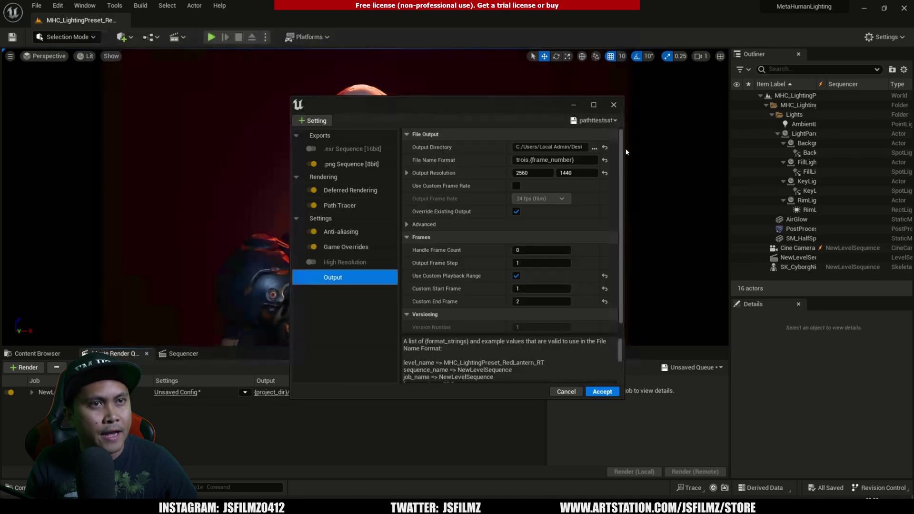
click(594, 149)
click(594, 148)
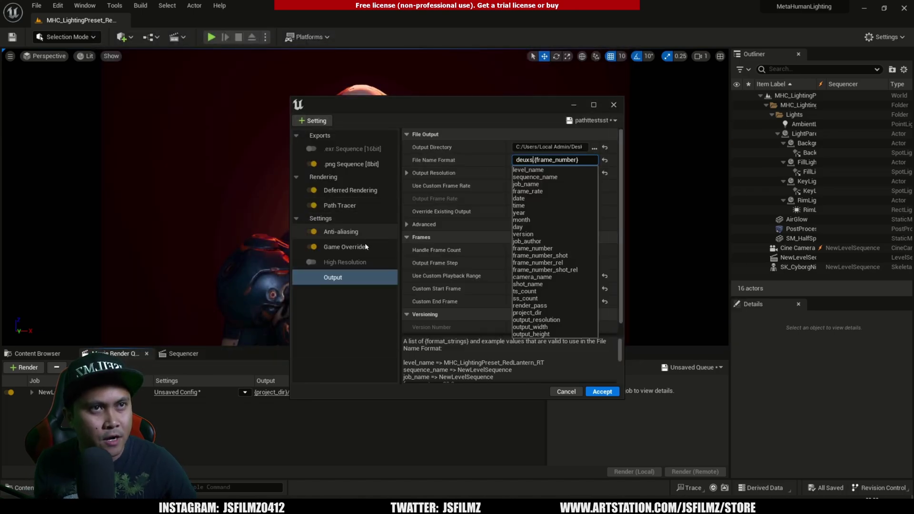
click(366, 245)
click(351, 279)
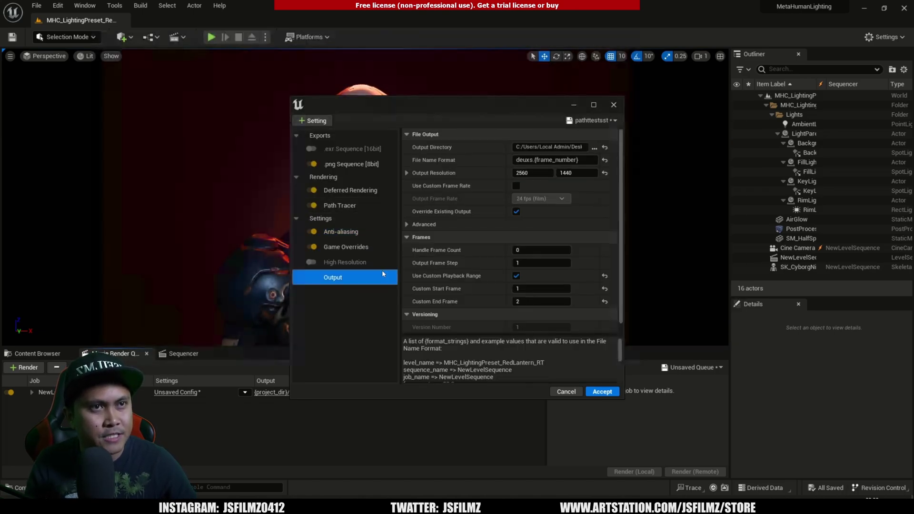
click(604, 394)
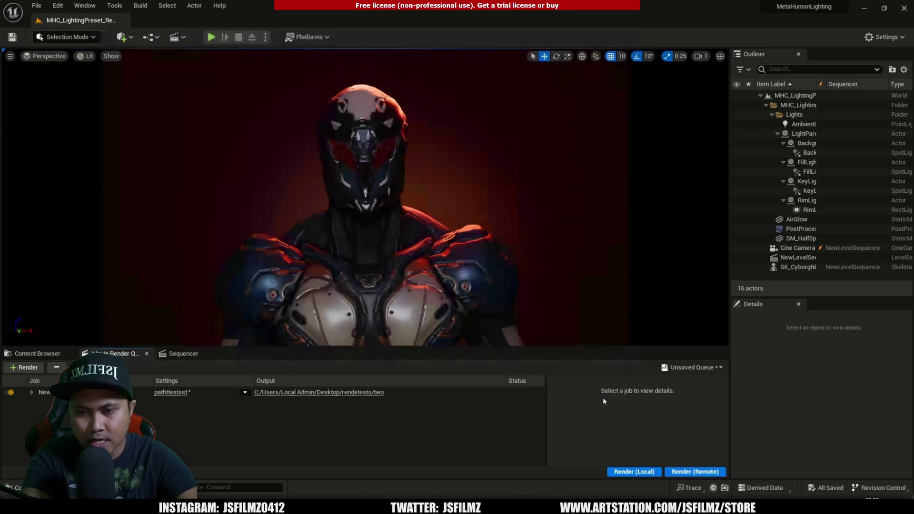
- Start the two-GPU local render of the queued NewLevelSequence job
click(644, 472)
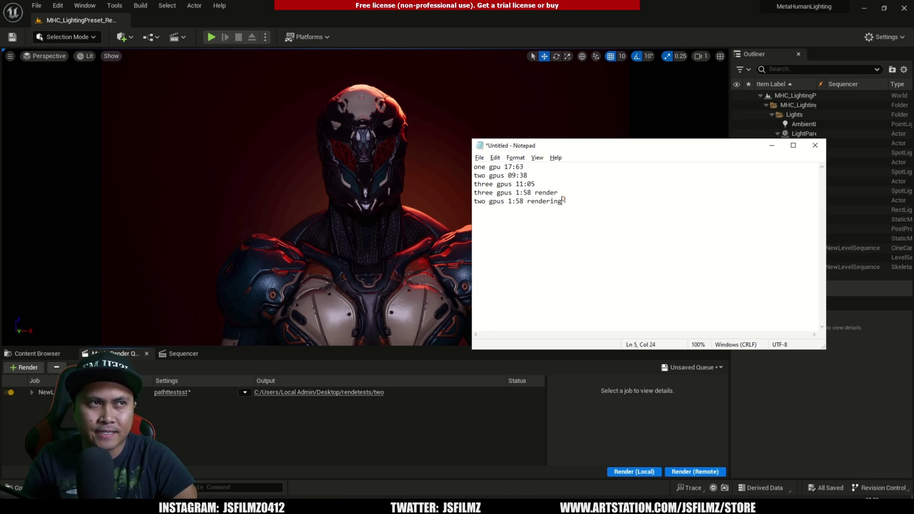
- Append -MaxGPUCount=1 to UnrealEditor - Shortcut (2)'s Target and apply it
click(772, 145)
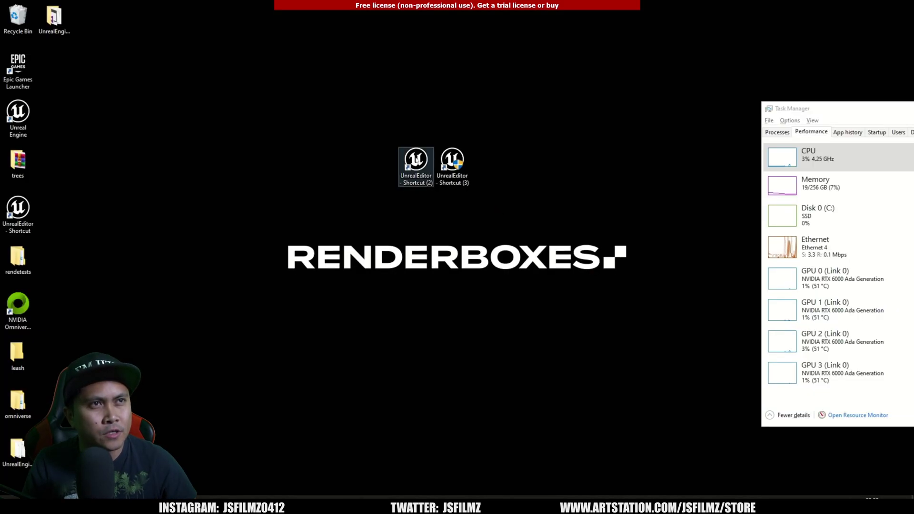
right_click(415, 158)
click(433, 391)
key(End)
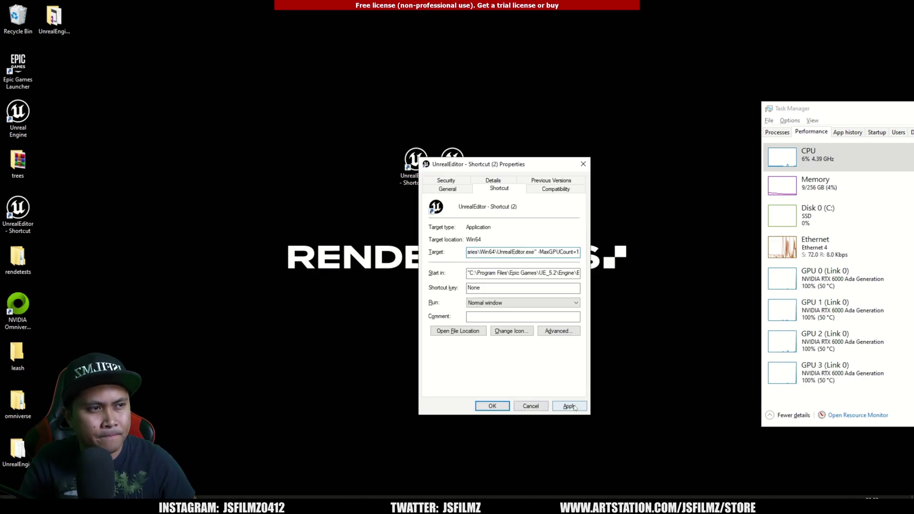
click(569, 407)
click(492, 406)
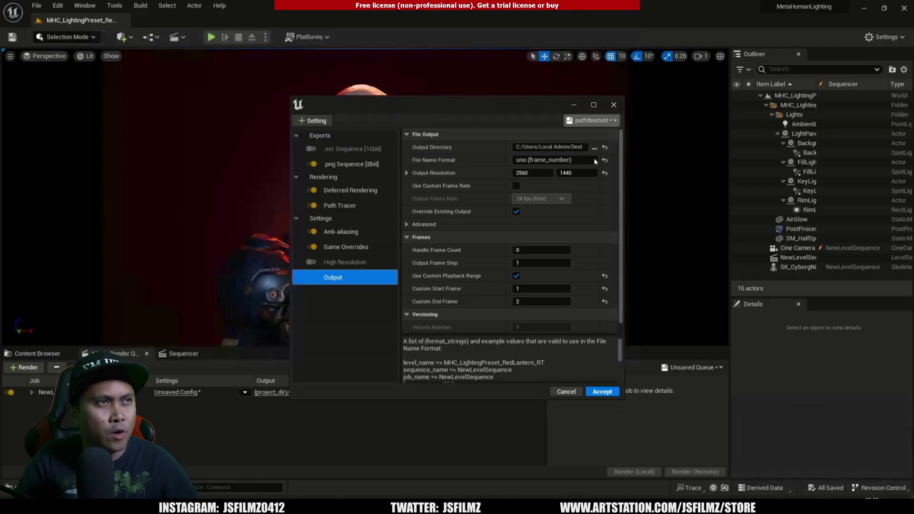
- Set the output directory to Desktop/rendetests/one and accept the job settings
click(595, 148)
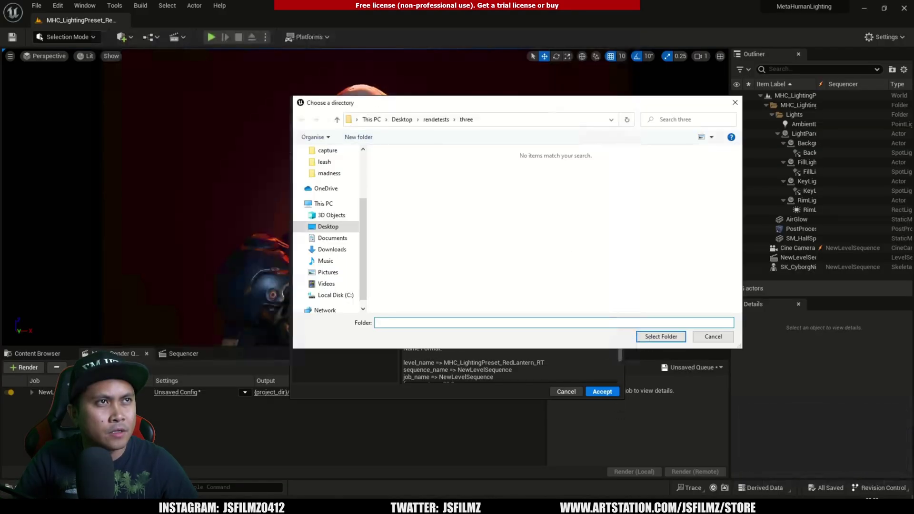
click(436, 120)
double_click(387, 165)
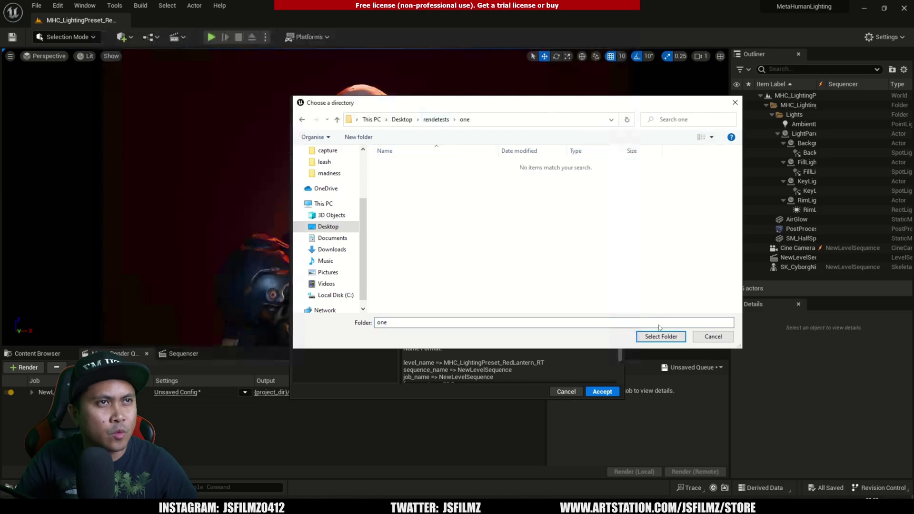
click(659, 339)
click(604, 392)
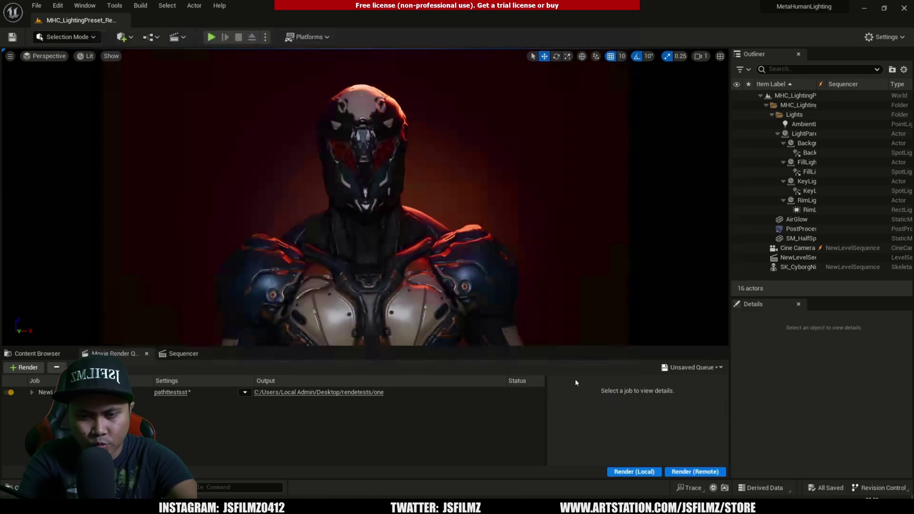
- Run the single-GPU local render, recheck the Path Tracer settings, and return to Notepad
click(633, 472)
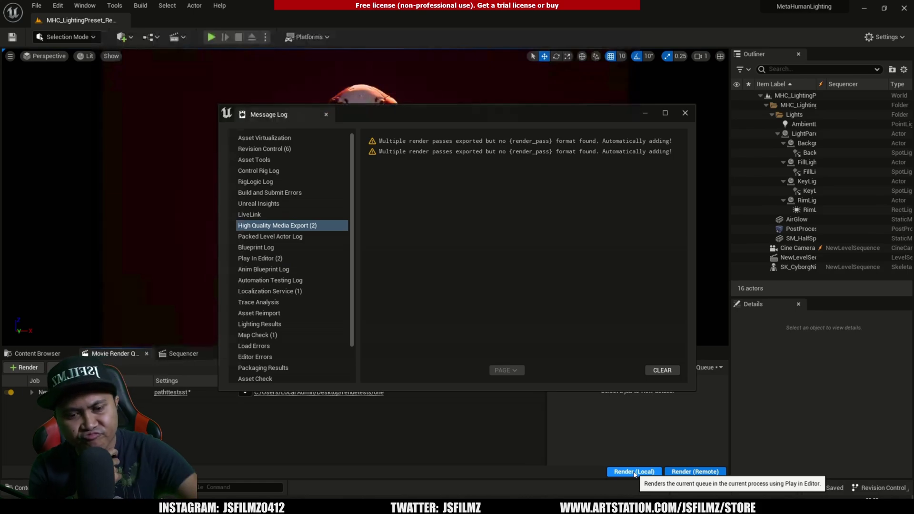
click(686, 113)
click(179, 393)
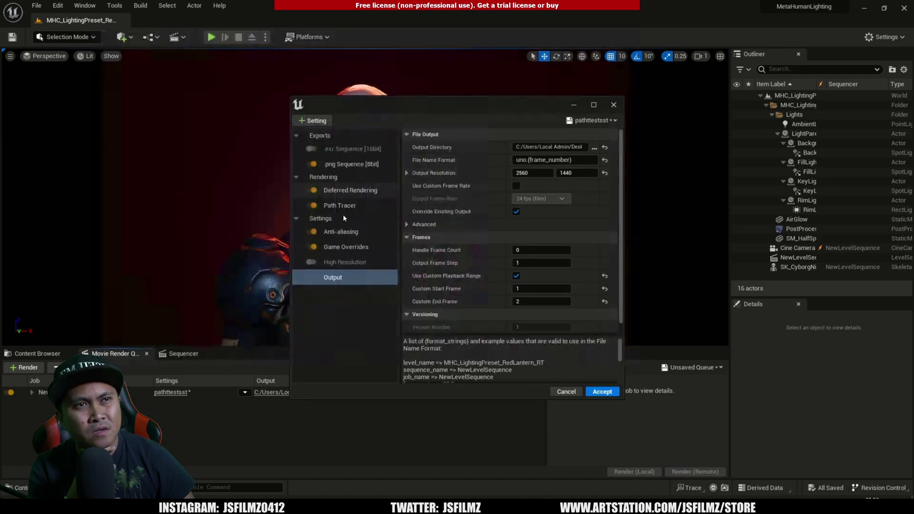
click(346, 206)
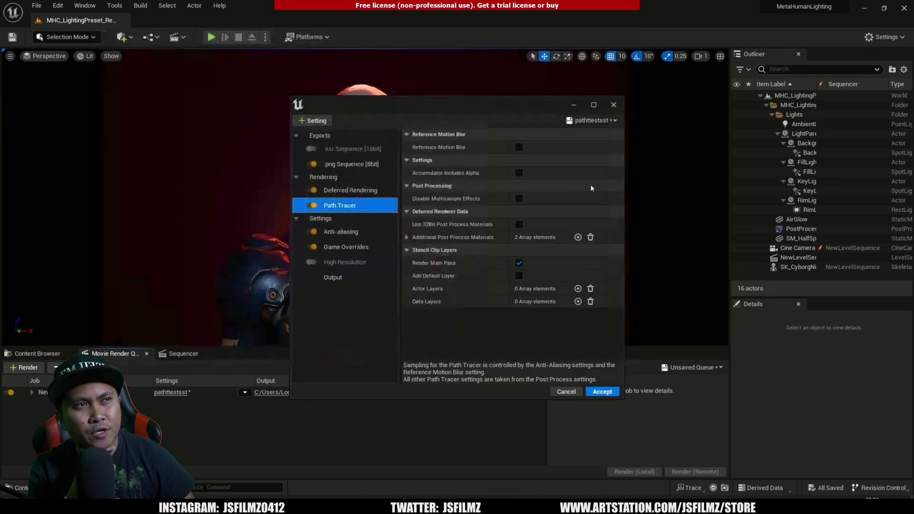
click(607, 393)
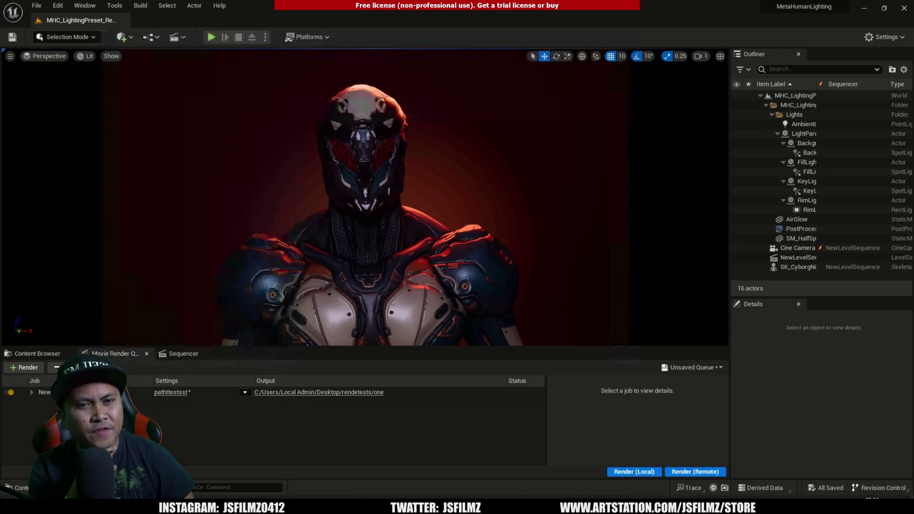
click(367, 293)
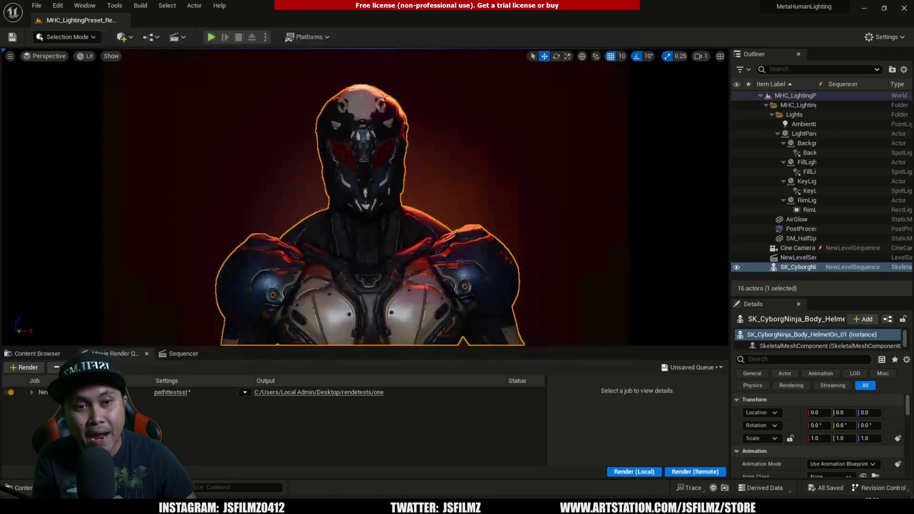
key(alt+Tab)
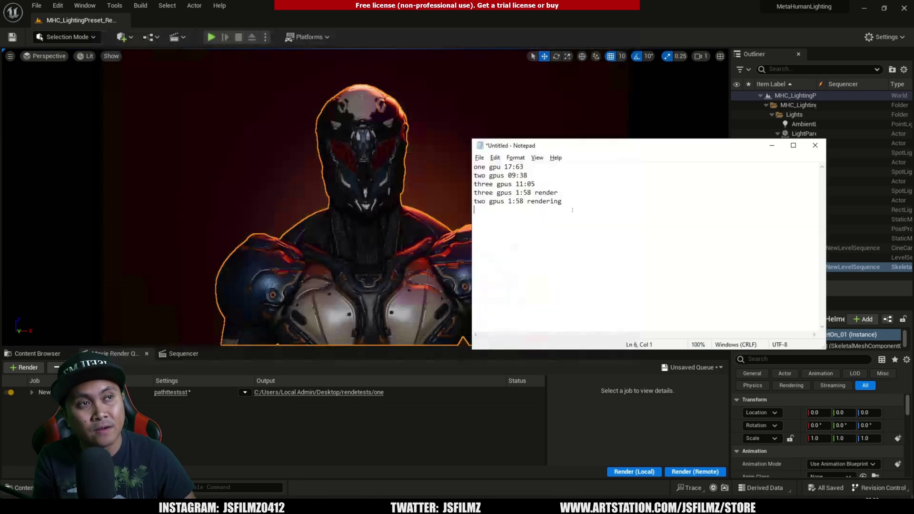